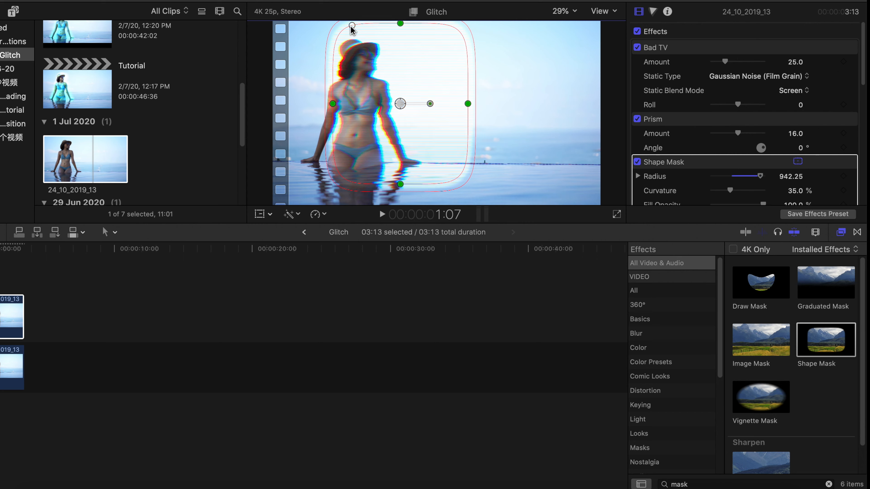
Step: Round the shape mask into an oval with 100% curvature and move it over the woman
left_click_drag(352, 25, 382, 70)
left_click_drag(399, 107, 362, 119)
Step: Set the Bad TV effect's static type to TV static
scroll(740, 132, "up", 3)
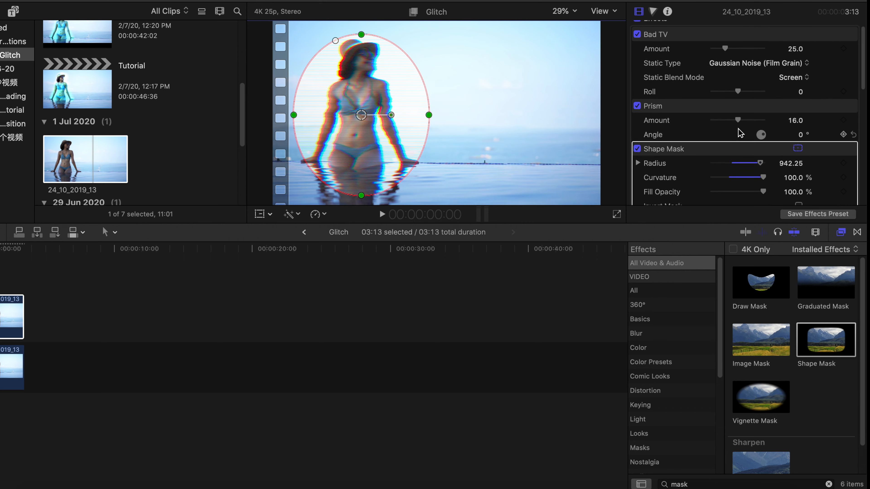
left_click(752, 76)
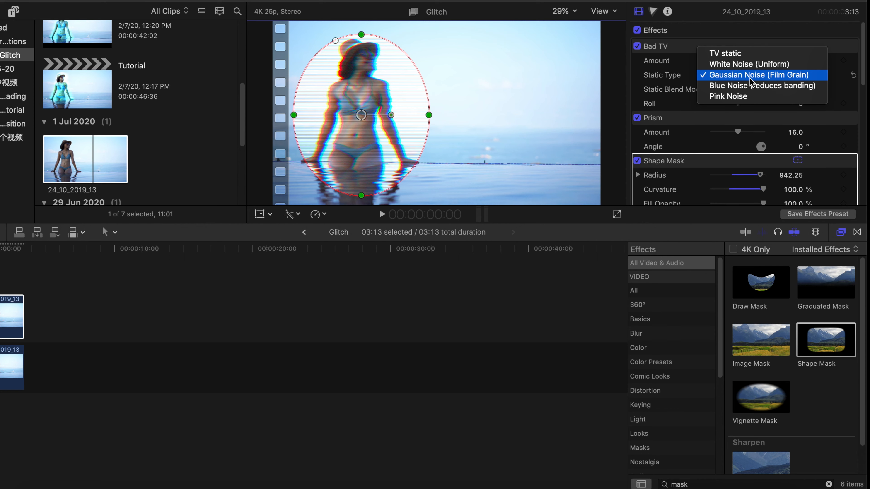
left_click(736, 55)
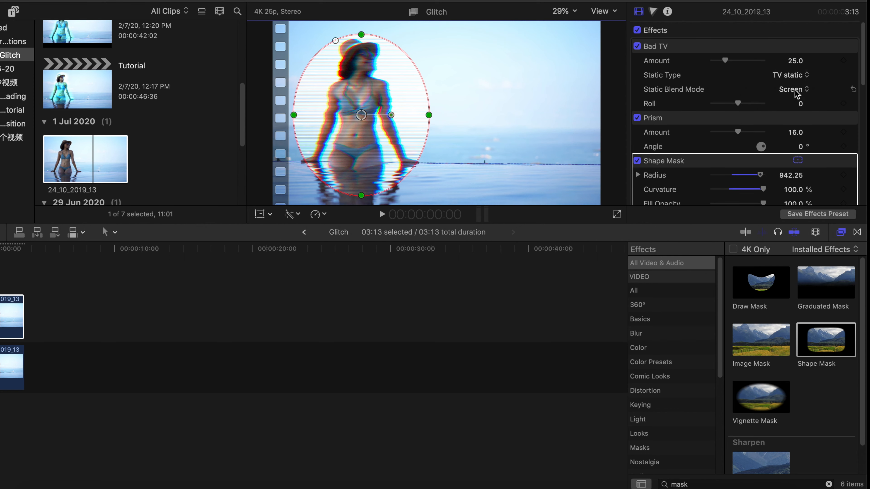
left_click(819, 91)
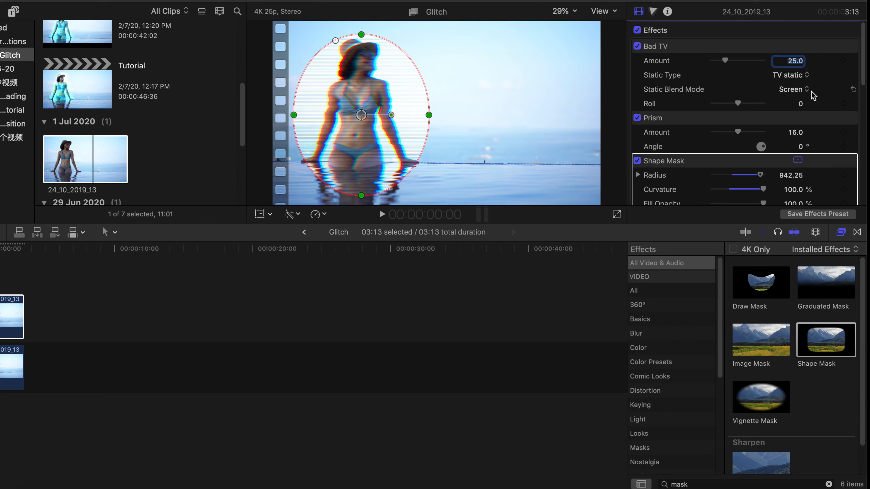
left_click(788, 55)
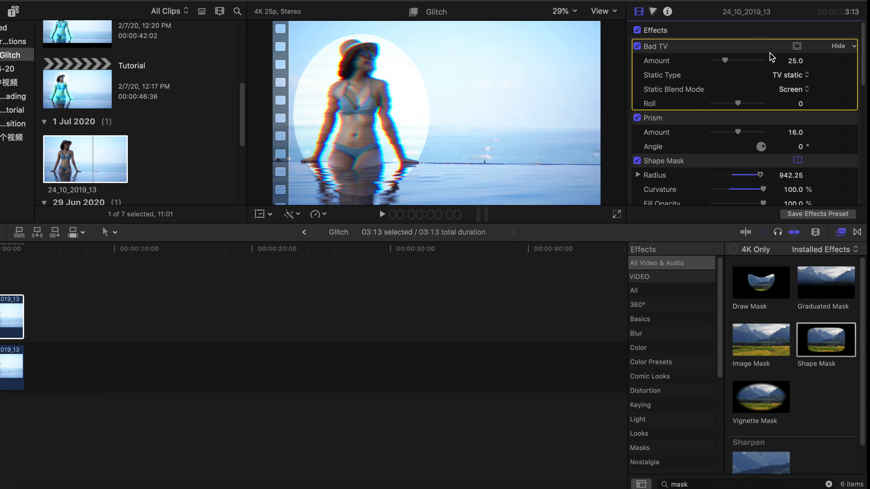
Step: Add a color mask to Bad TV sampled from the woman's chest and set its softness to 40
left_click(796, 46)
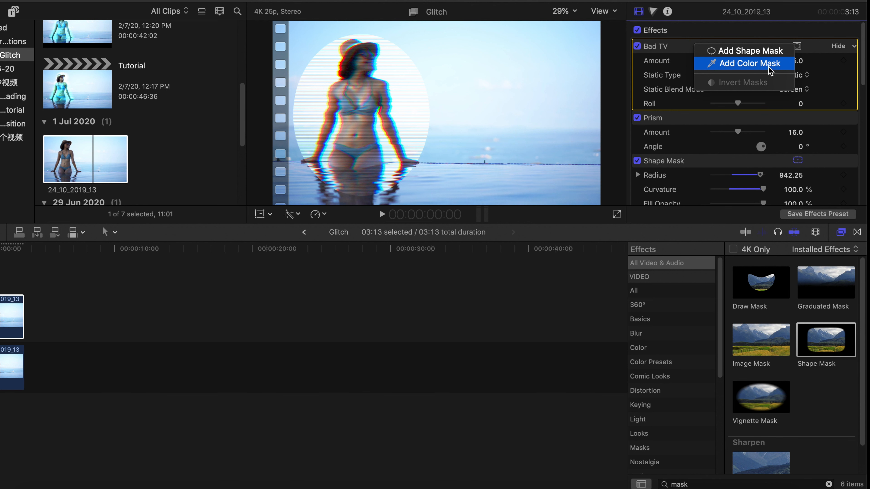
left_click(808, 99)
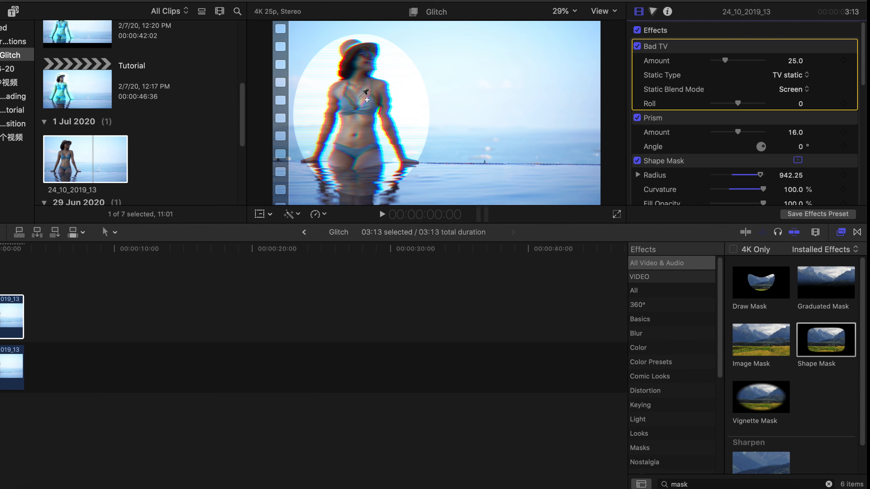
left_click(352, 93)
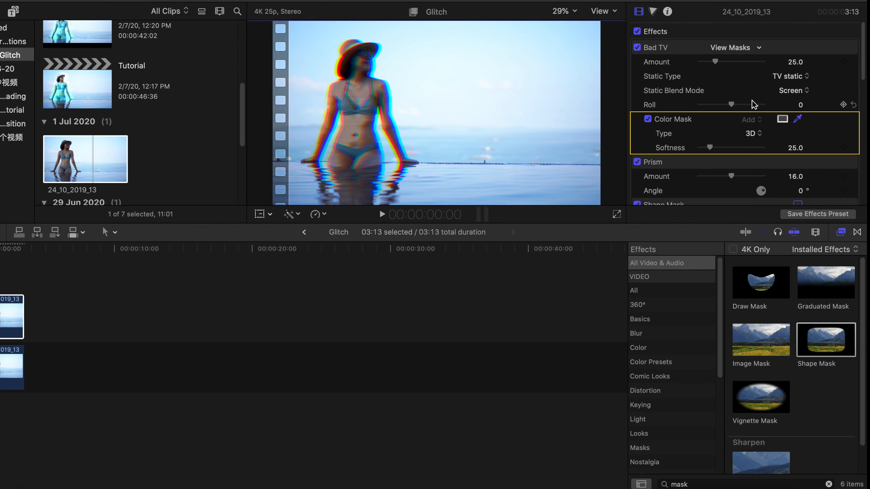
scroll(730, 121, "down", 2)
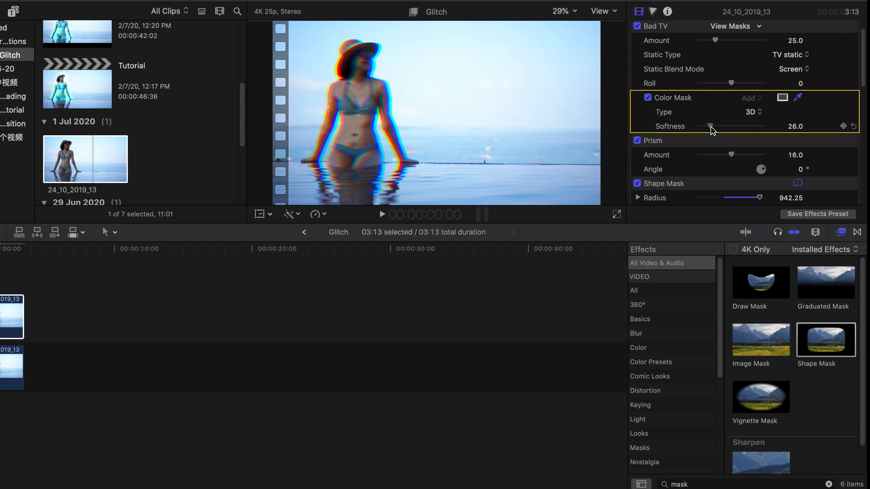
left_click_drag(711, 127, 717, 127)
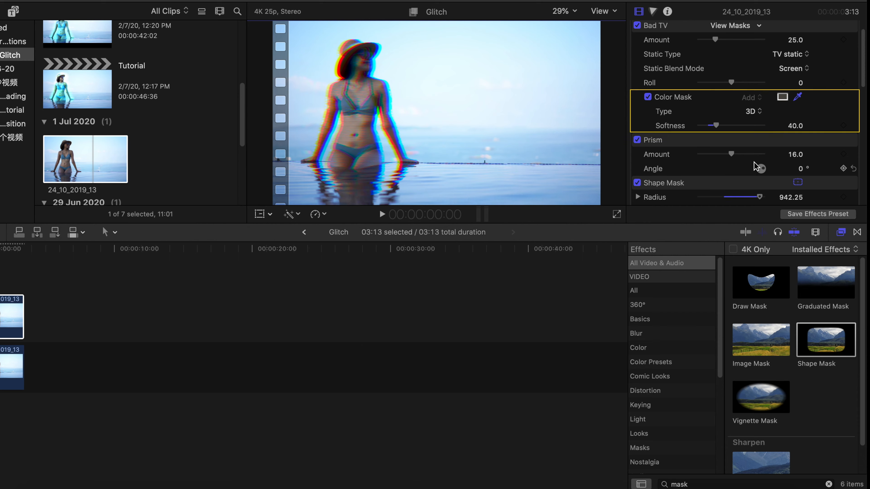
Step: Set the Prism effect's angle to 360° and play the clip to preview the glitch
scroll(756, 167, "down", 1)
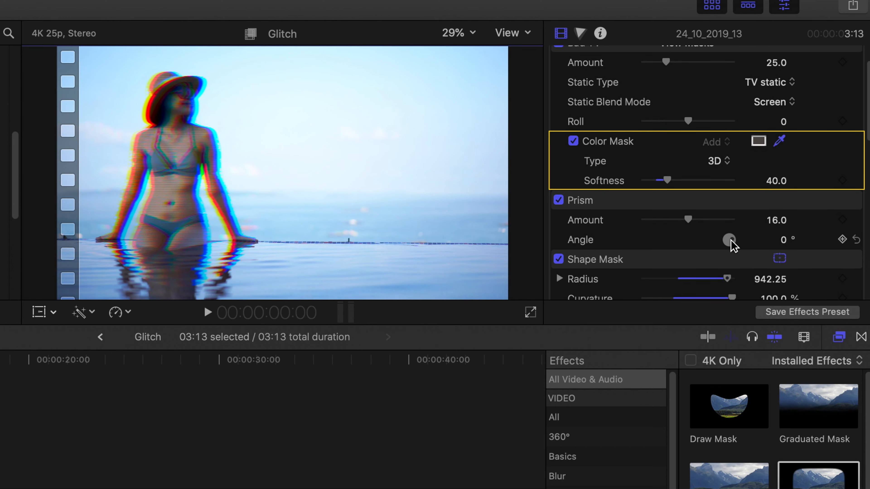
mouse_move(730, 241)
left_mouse_down()
mouse_move(724, 244)
mouse_move(732, 246)
left_mouse_up()
left_click(1, 394)
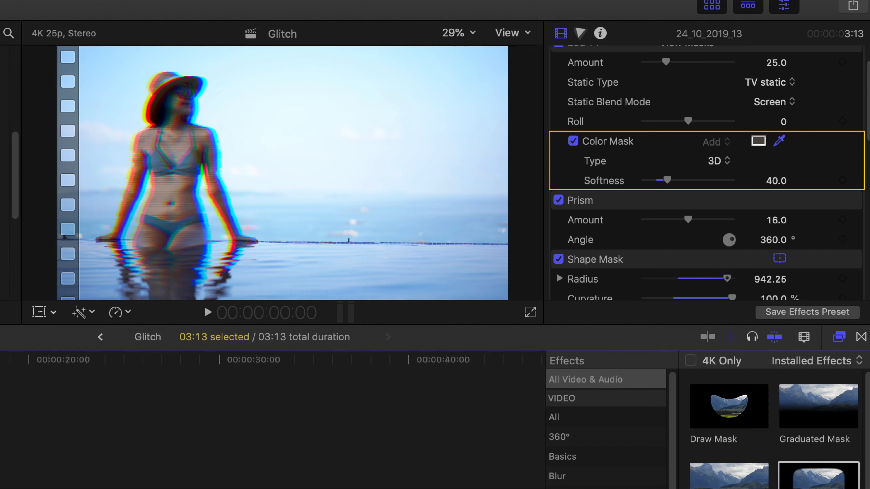
key("space")
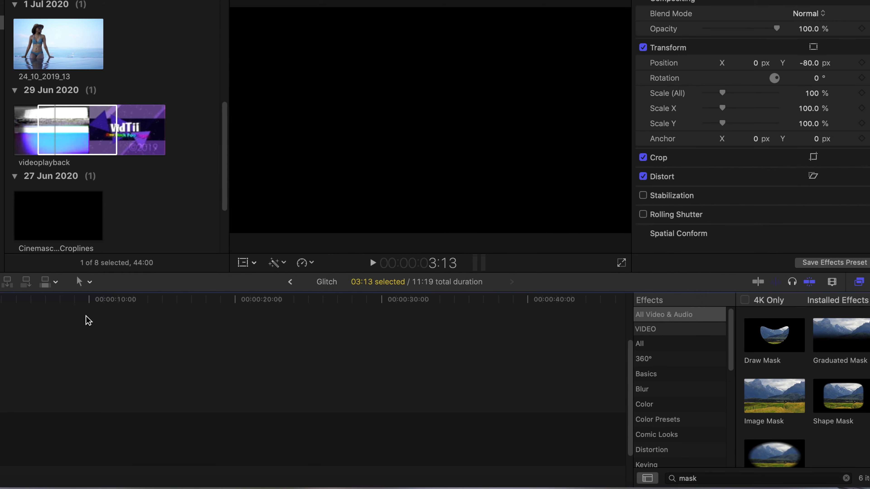
Step: Paste the 24_10_2019_13 clip into the timeline at 5:01 and place a duplicate of it directly above
left_click(18, 298)
key("super+v")
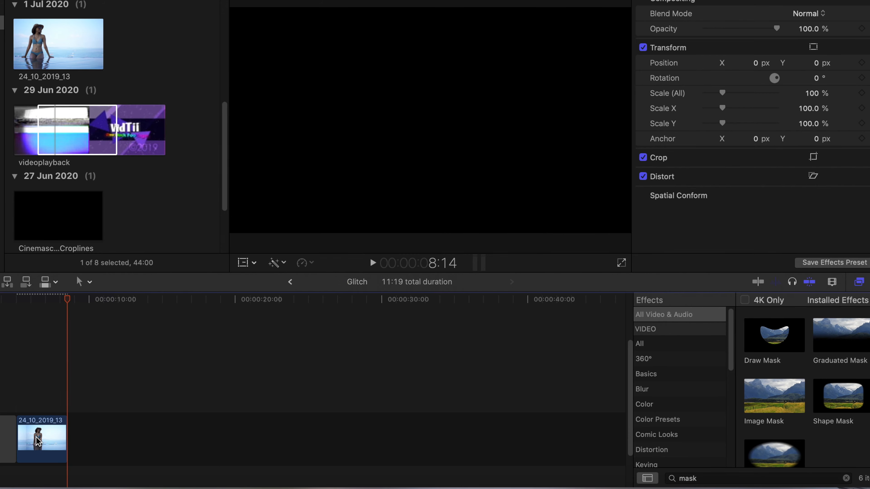
left_click(38, 442)
mouse_move(37, 298)
left_mouse_down()
mouse_move(27, 300)
mouse_move(49, 297)
mouse_move(22, 302)
left_mouse_up()
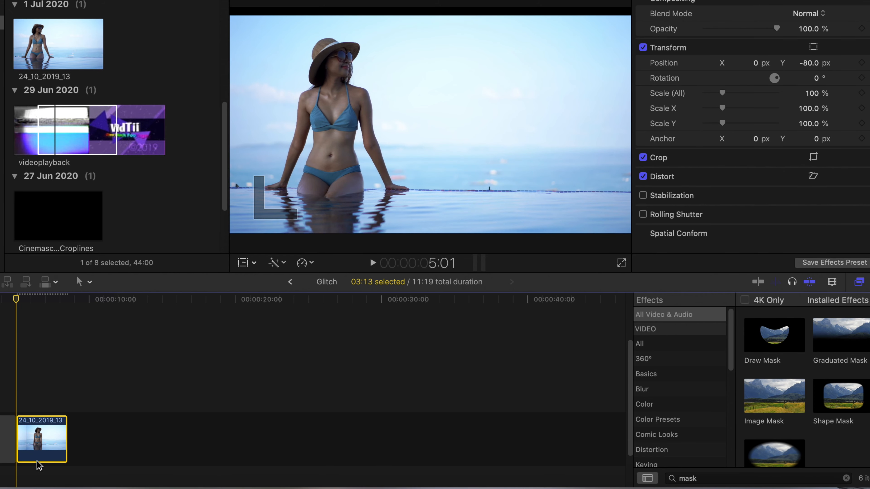
left_click_drag(48, 447, 48, 384)
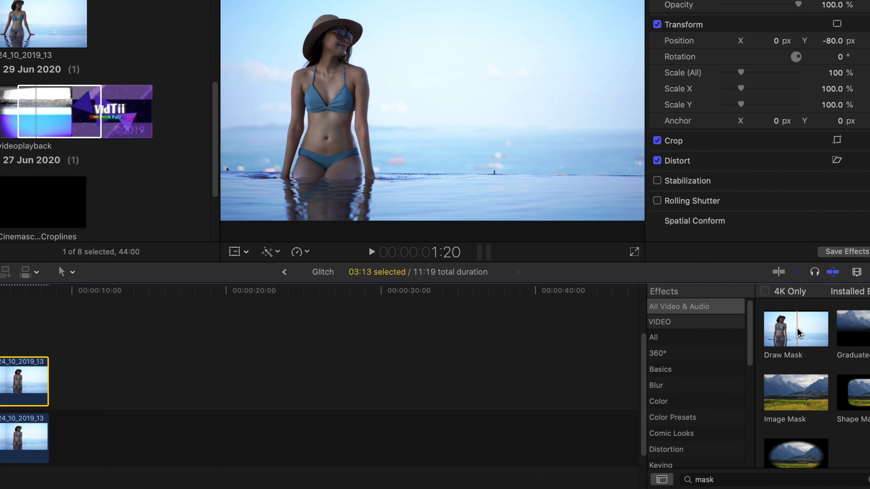
Step: Apply the Draw Mask, Prism and Bad TV effects to the upper clip
mouse_move(704, 261)
left_mouse_down()
mouse_move(117, 388)
mouse_move(20, 380)
left_mouse_up()
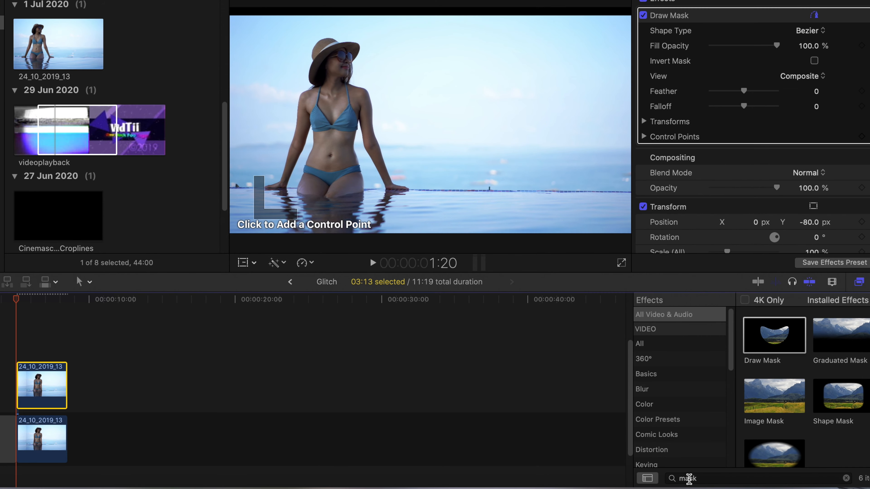
double_click(714, 479)
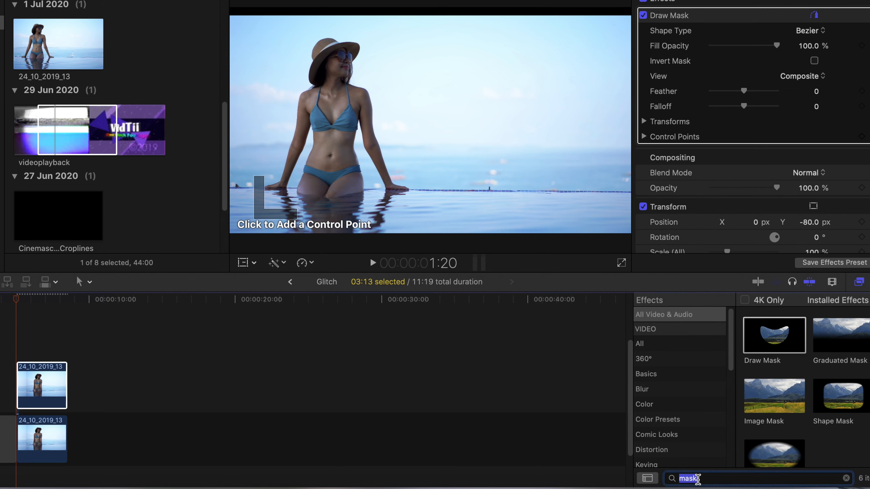
type("prism")
left_click_drag(791, 346, 41, 387)
double_click(721, 479)
type("bad TV")
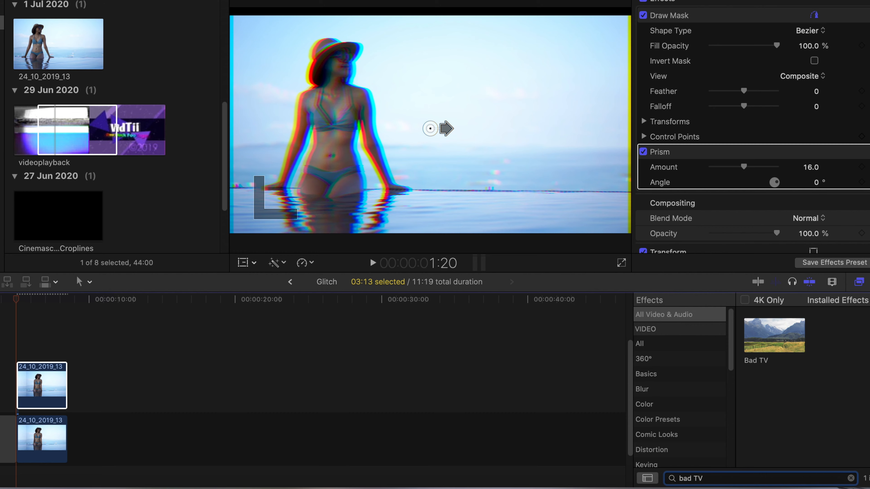
left_click_drag(774, 336, 41, 387)
Step: Disable the Prism and Bad TV effects on the upper clip so the image is clear for masking
left_click(815, 16)
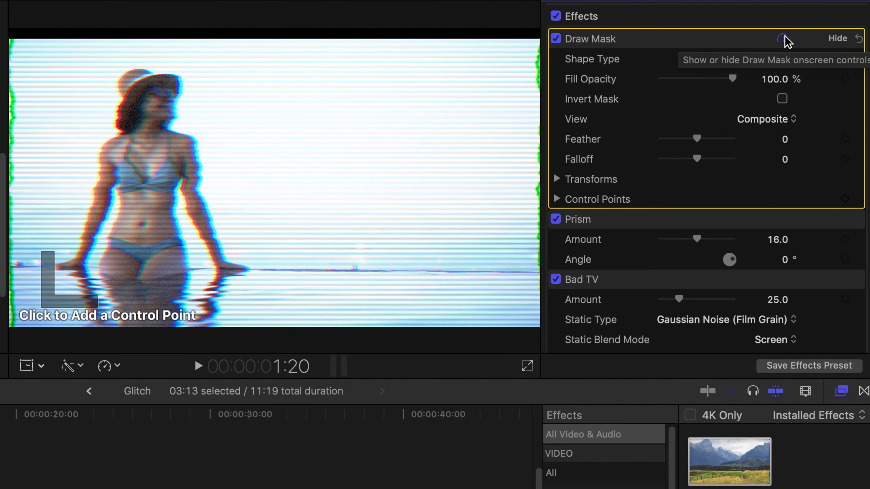
left_click(556, 219)
left_click(555, 279)
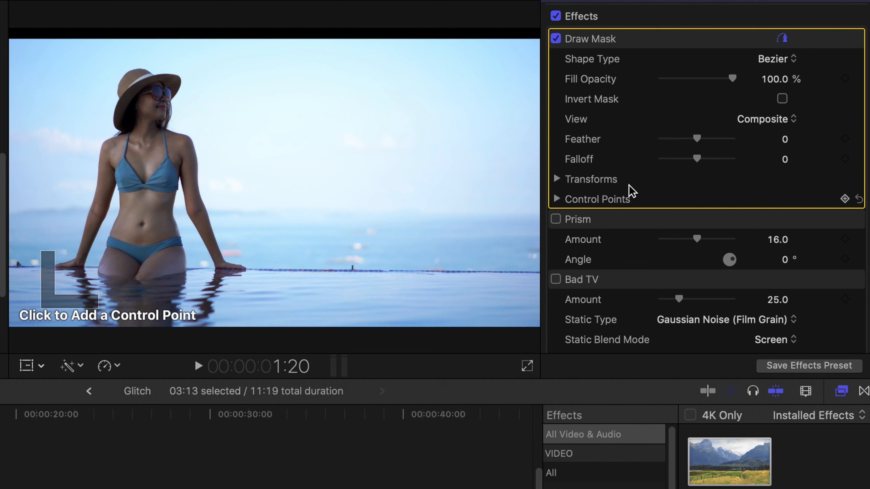
Step: Set the Draw Mask shape type to Linear and trace from the woman's hand up her outer arm to the shoulder and neck
left_click(785, 39)
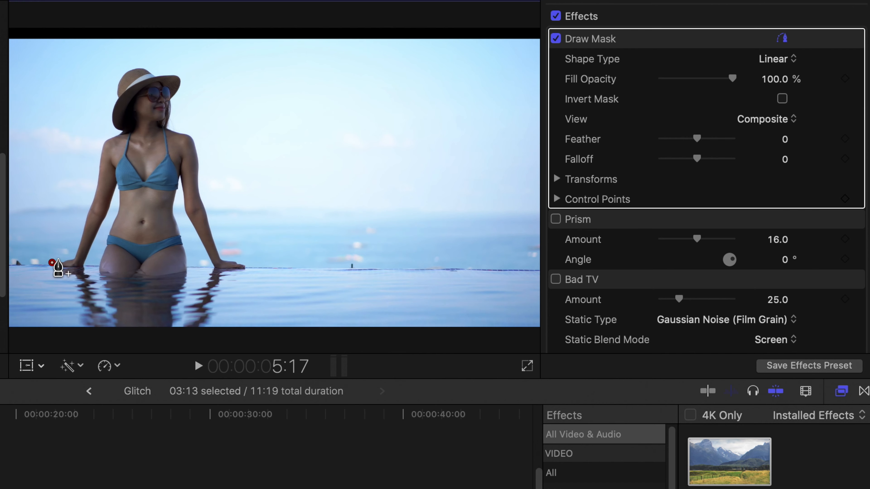
left_click(51, 262)
left_click(59, 259)
left_click(69, 256)
left_click(79, 238)
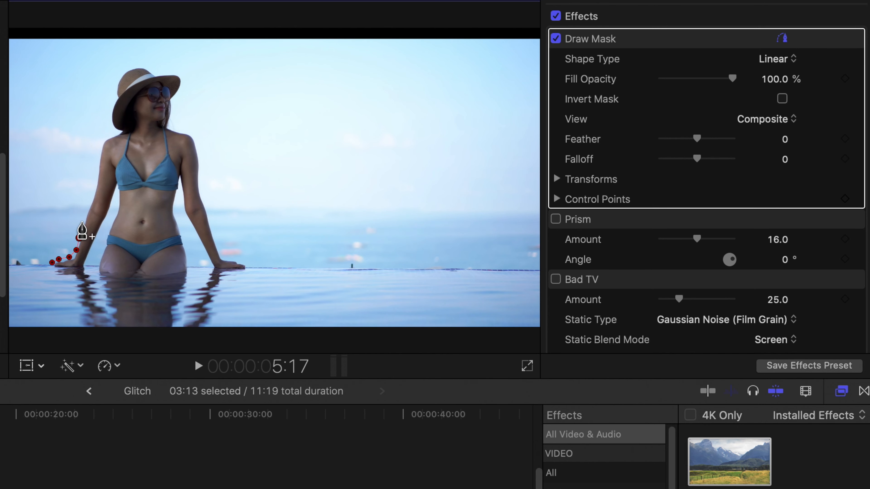
left_click(81, 222)
left_click(85, 211)
left_click(89, 198)
left_click(94, 180)
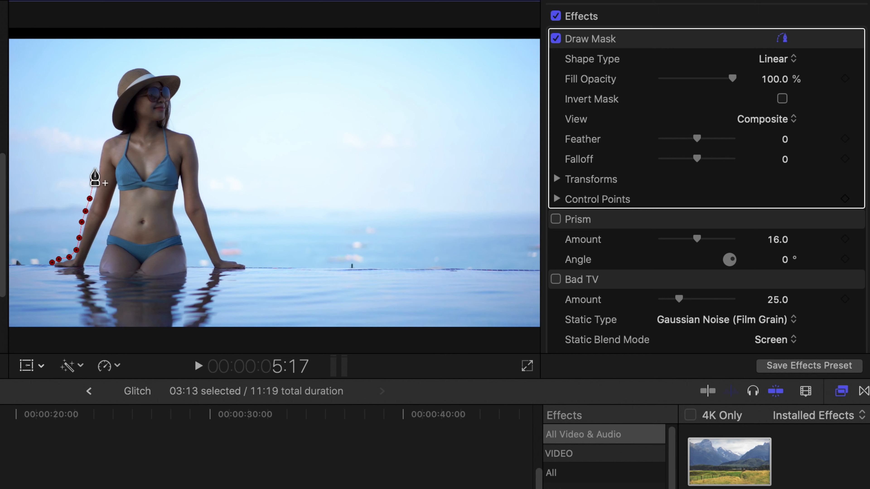
left_click(96, 162)
left_click(99, 144)
left_click(104, 133)
left_click(113, 132)
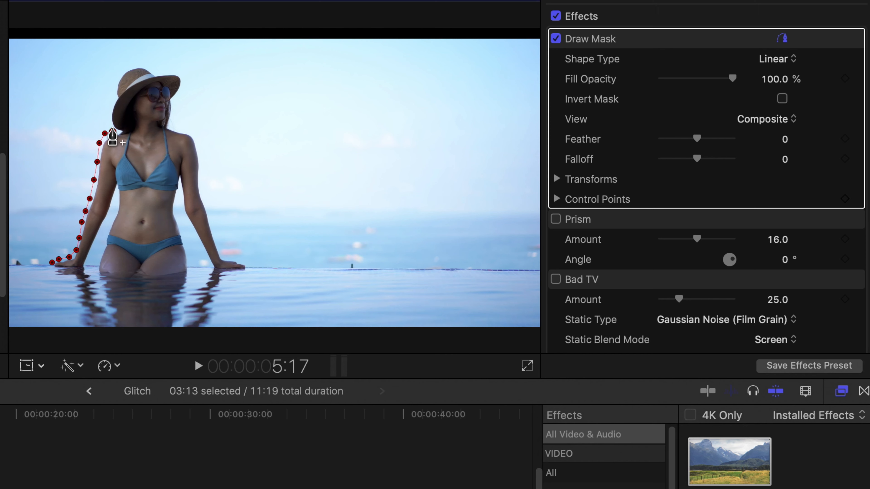
Step: Continue the mask outline up the woman's hair and around her hat to the underside of the front brim
left_click(109, 120)
left_click(110, 108)
left_click(114, 98)
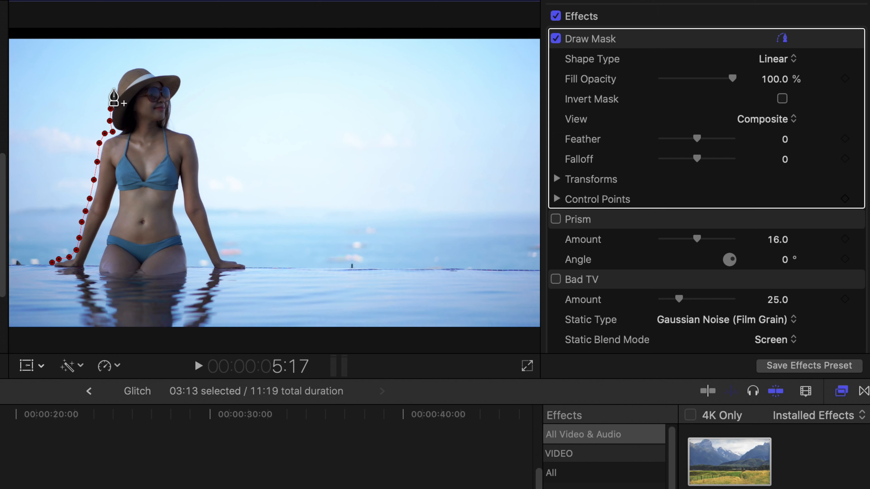
left_click(114, 84)
left_click(118, 73)
left_click(128, 63)
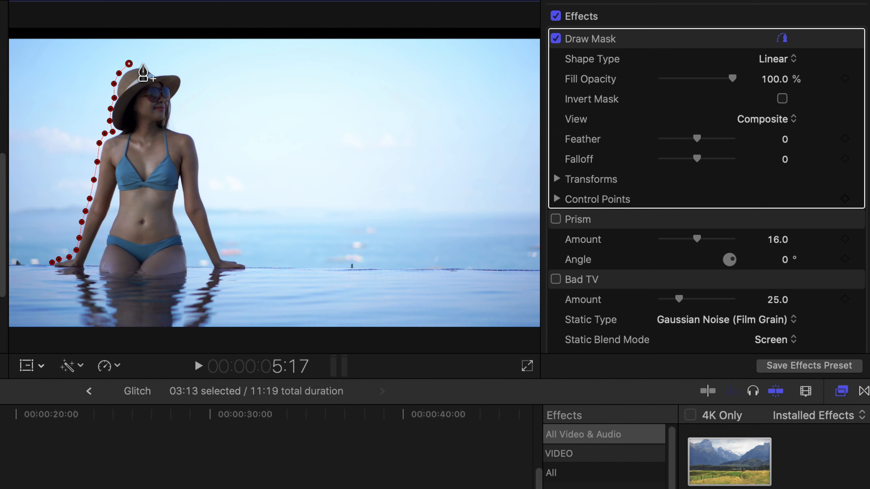
left_click(142, 66)
left_click(151, 66)
left_click(158, 71)
left_click(168, 74)
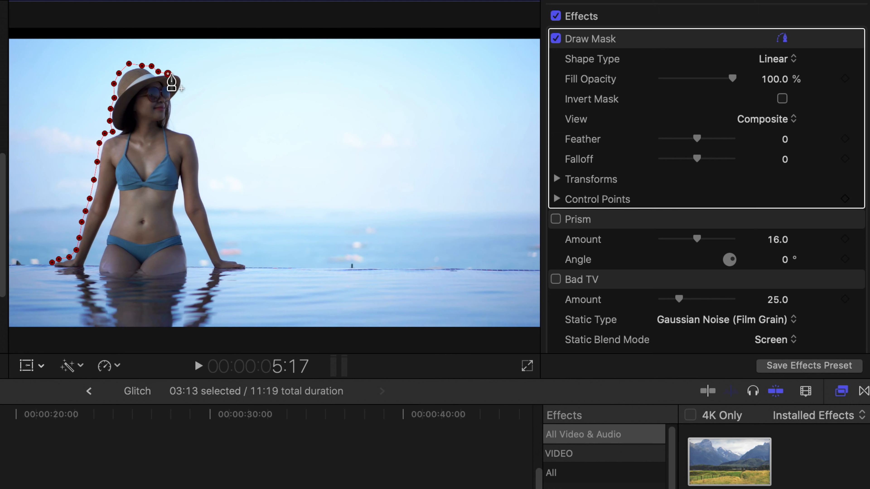
left_click(180, 74)
left_click(185, 82)
left_click(179, 98)
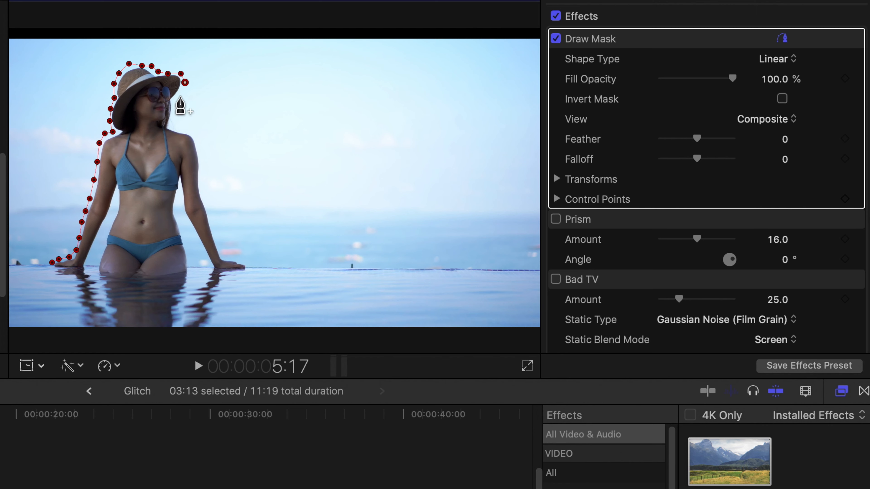
Step: Continue the mask outline past the woman's face and neck, over the other shoulder to the upper arm
left_click(175, 110)
left_click(175, 125)
left_click(186, 132)
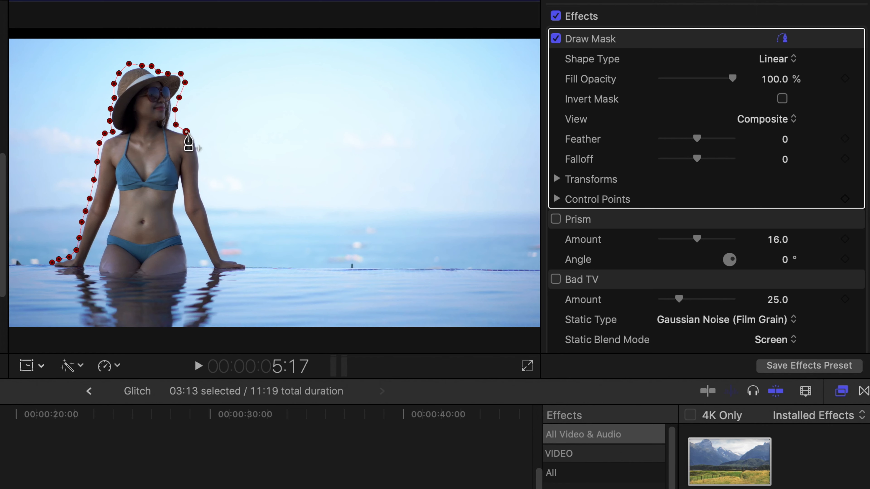
left_click(197, 138)
left_click(201, 157)
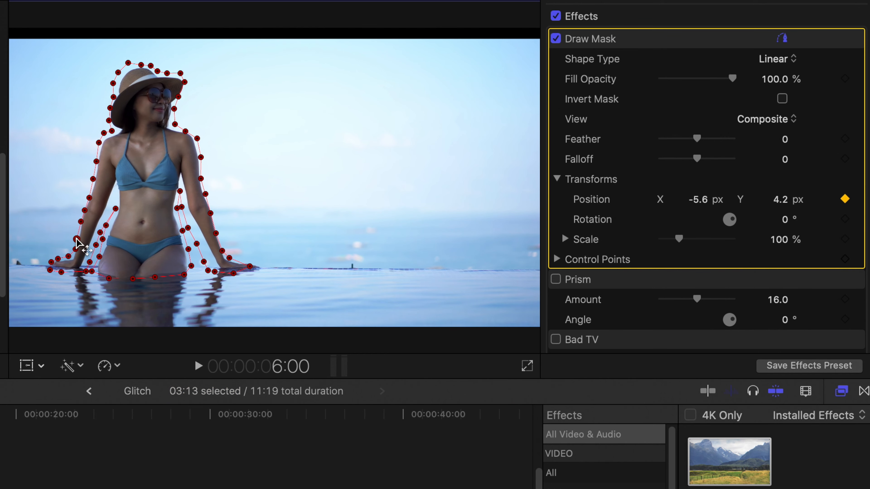
left_click_drag(78, 224, 83, 213)
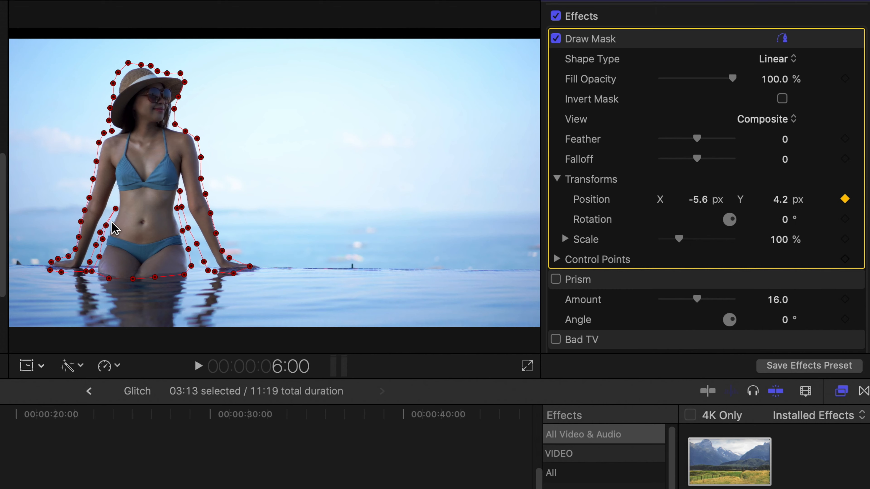
left_click_drag(134, 215, 137, 214)
key("super+z")
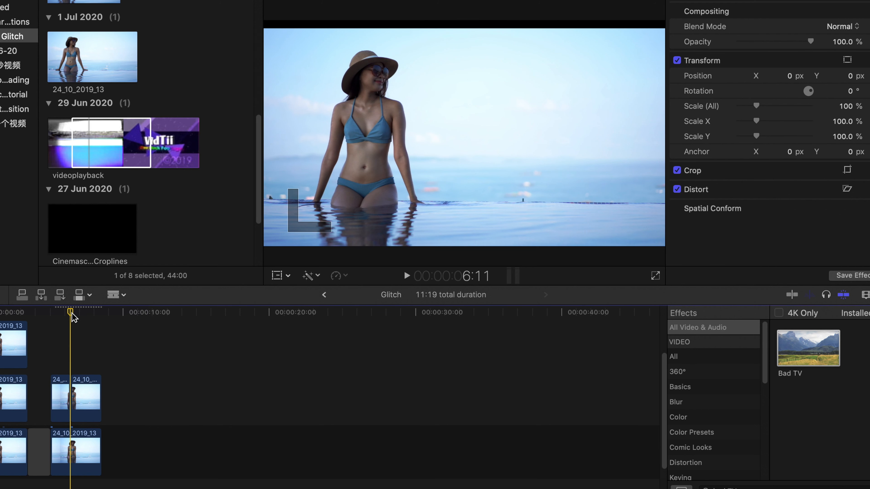
Step: Split the upper clip at 6:23 with the Blade tool and return to the Select tool
left_click_drag(79, 318, 79, 318)
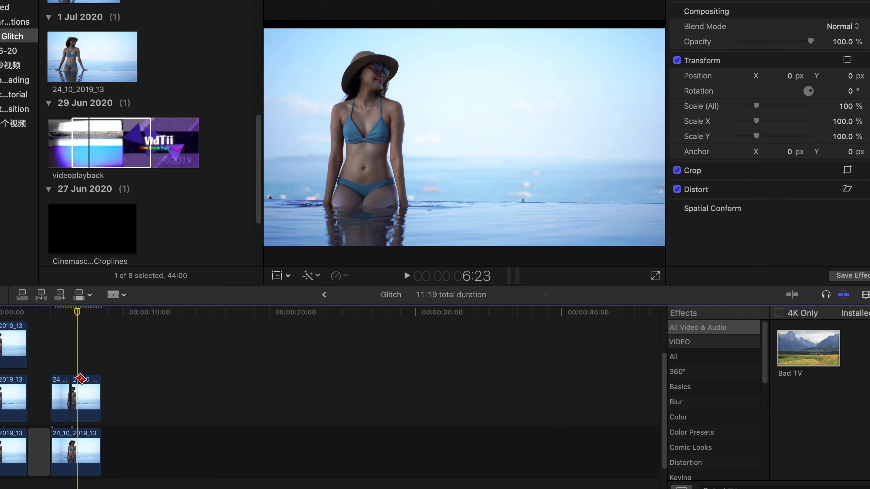
left_click(81, 386)
key("a")
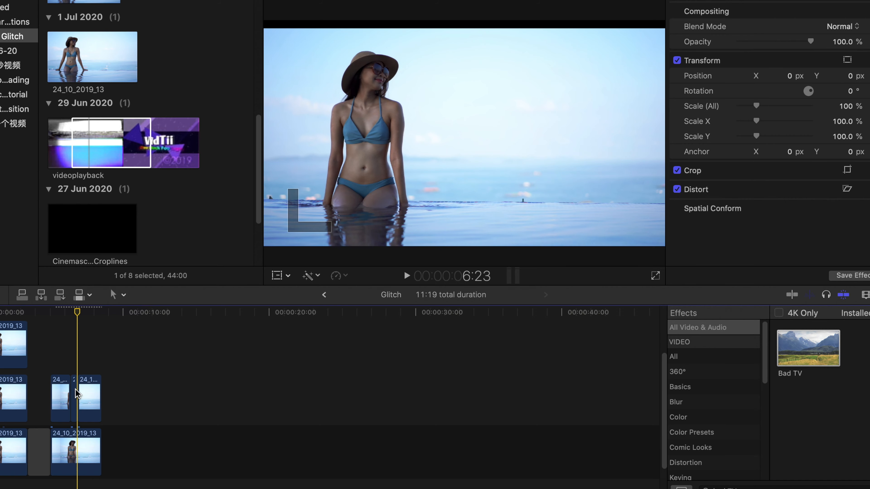
Step: Select the short upper segment beginning at 6:11 and reset its Draw Mask with the playhead at 6:13
left_click(75, 389)
left_click_drag(78, 316, 73, 314)
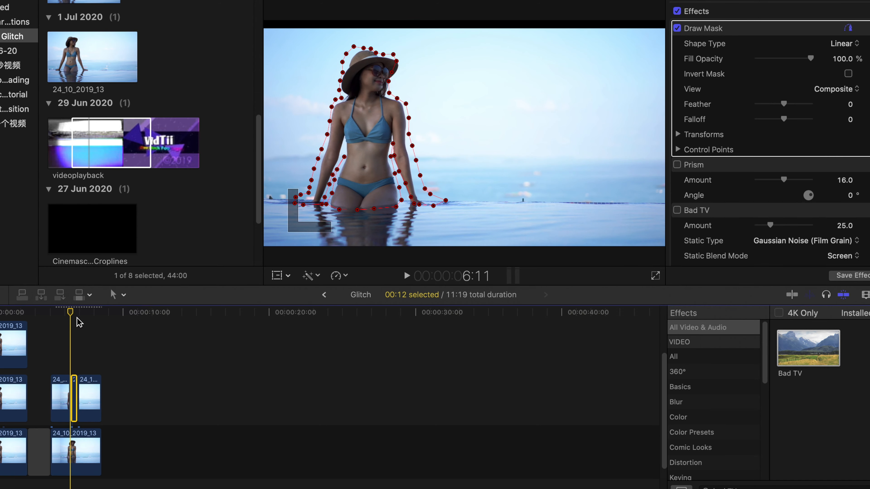
key("super+equal")
key("super+equal")
key("super+equal")
key("super+equal")
key("super+equal")
key("super+equal")
key("super+equal")
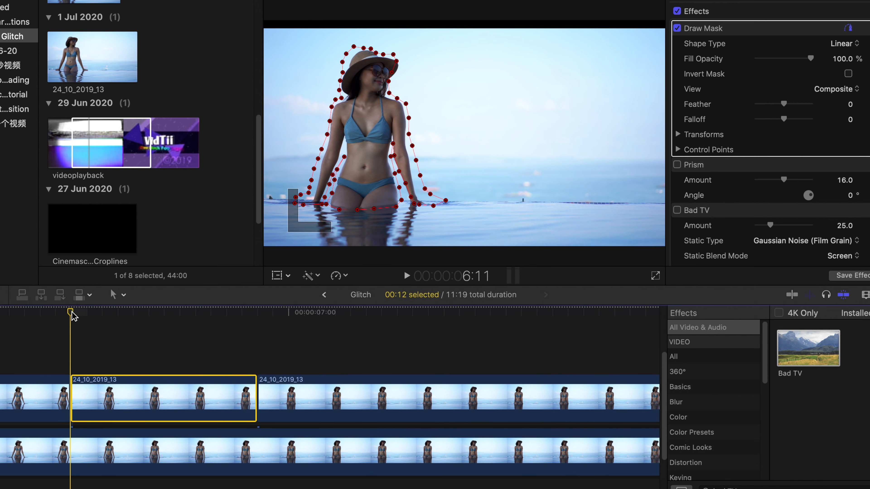
left_click_drag(73, 317, 86, 316)
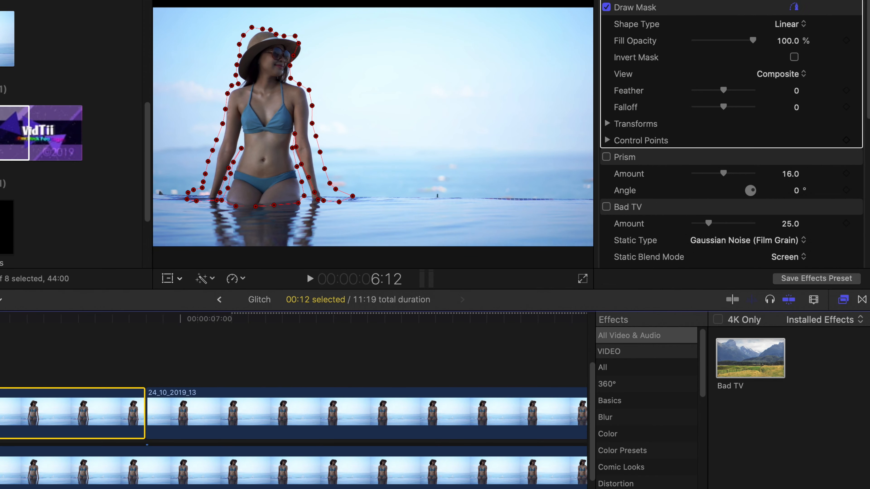
key("Right")
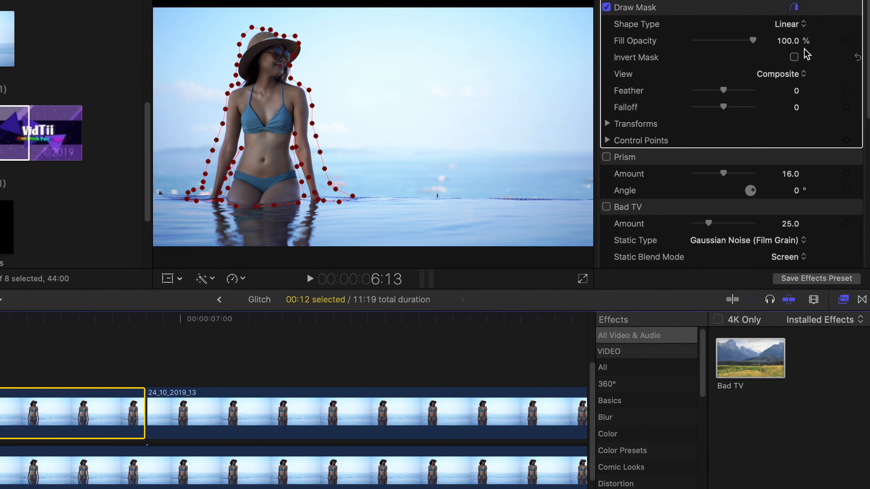
left_click(857, 7)
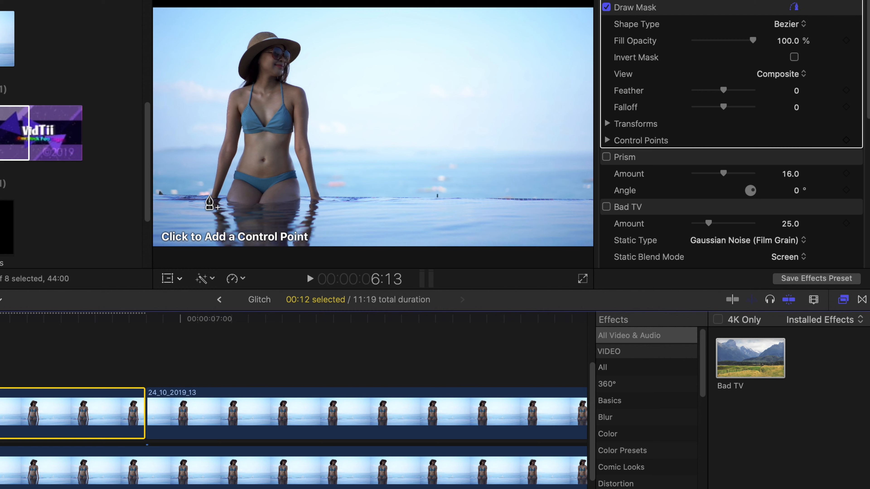
Step: Trace a new mask outline from the woman's hand at the waterline up her outer arm, shoulder and hair to the hat
left_click(209, 195)
left_click(213, 184)
left_click(214, 170)
left_click(217, 156)
left_click(219, 144)
left_click(223, 128)
left_click(224, 107)
left_click(226, 95)
left_click(231, 85)
left_click(236, 84)
left_click(238, 73)
left_click(239, 60)
left_click(243, 46)
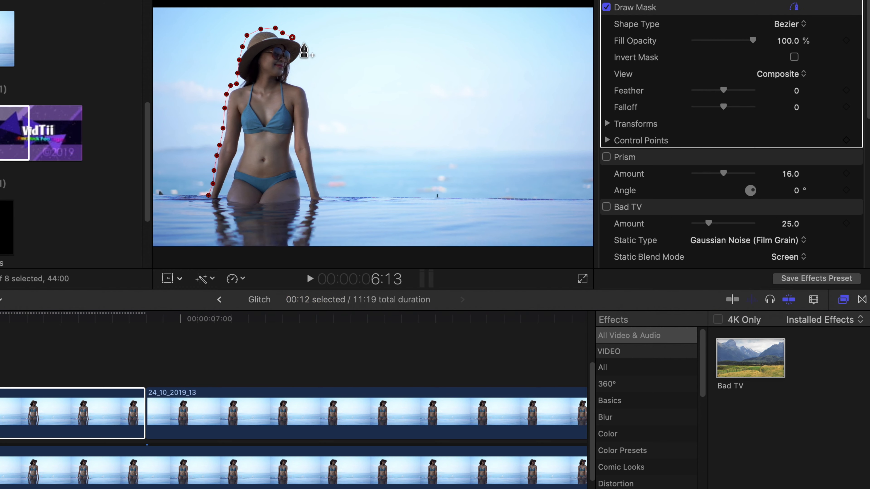
Step: Continue the mask outline around the hat brim and face, down the other outer arm to the hand, and along its inner edge
left_click(311, 204)
left_click(302, 188)
left_click(294, 141)
left_click(302, 171)
left_click(299, 203)
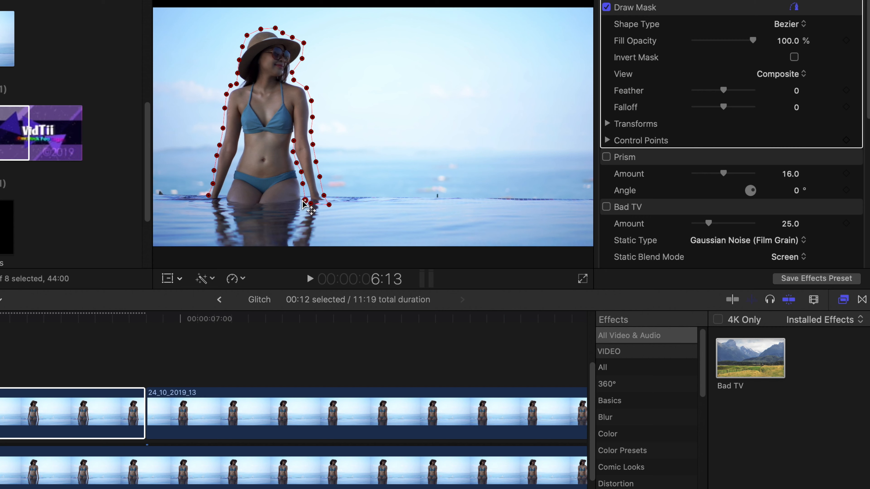
Step: Extend the mask outline along the waterline and around the first arm's inner edge, closing it at the starting hand
left_click(261, 208)
left_click(230, 206)
left_click(227, 191)
left_click(237, 163)
left_click(241, 150)
left_click(244, 139)
left_click(220, 197)
left_click(216, 201)
left_click(204, 200)
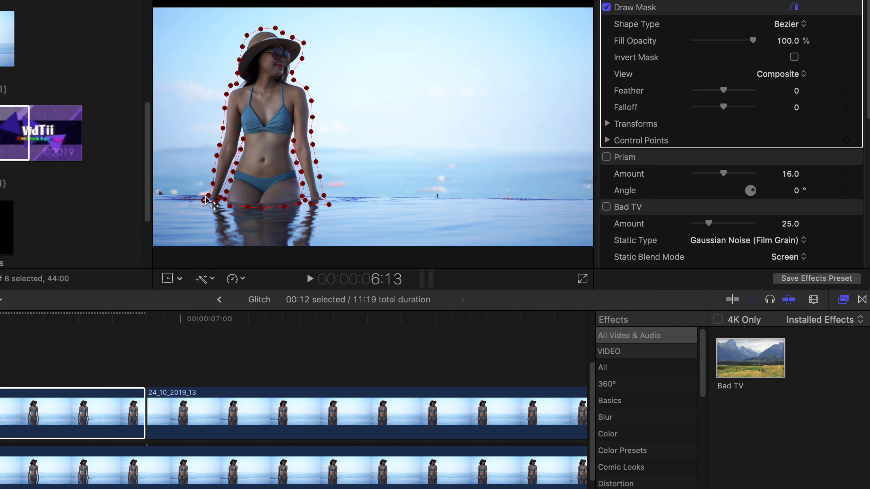
left_click(209, 196)
Step: Try to keyframe the mask's Position at 6:20 by moving the outline to about X 13.6 px, Y -12.3 px
left_click_drag(0, 319, 100, 337)
left_click(607, 124)
left_click(846, 141)
left_click_drag(244, 178, 246, 180)
Step: Try to fit the mask's control points to the hat and the woman's outer arm and hand at 6:20
left_click_drag(241, 61, 236, 76)
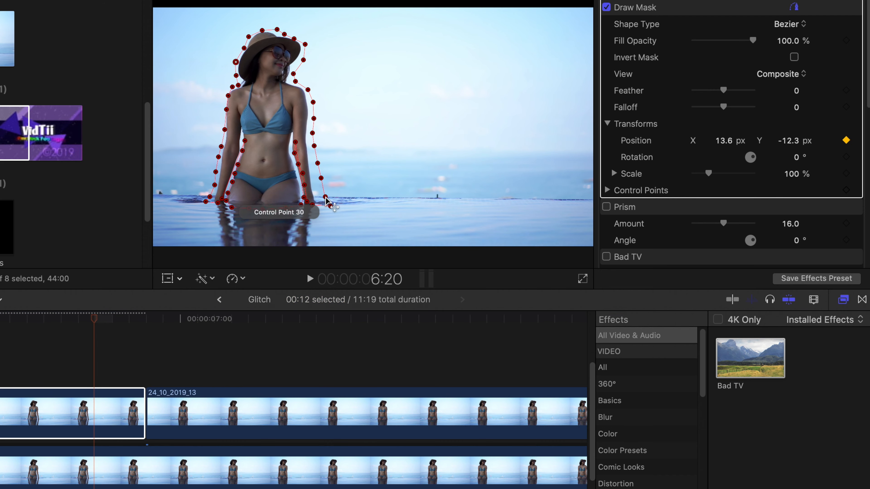
left_click_drag(325, 197, 317, 198)
left_click_drag(314, 145, 311, 149)
left_click_drag(318, 163, 313, 165)
left_click_drag(321, 179, 317, 202)
left_click_drag(313, 165, 313, 163)
left_click_drag(313, 133, 311, 135)
left_click_drag(314, 119, 311, 103)
mouse_move(94, 320)
left_mouse_down()
mouse_move(85, 322)
mouse_move(104, 331)
mouse_move(1, 342)
mouse_move(81, 329)
left_mouse_up()
Step: Undo the mask's position keyframe and control point changes
key("super+z")
key("super+z")
key("super+z")
key("super+z")
key("super+z")
key("super+z")
key("super+z")
key("super+z")
key("super+z")
Step: Reset the mask's Position and adjust the control points beside the woman's outer forearm at 6:11
left_click(296, 142)
left_click(1, 357)
left_click(0, 412)
left_click(857, 140)
left_click_drag(206, 184, 209, 184)
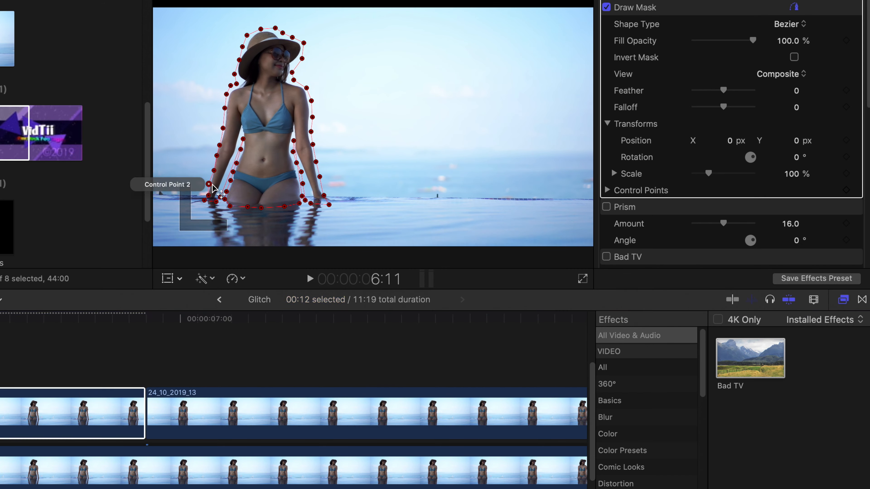
left_click_drag(214, 146, 215, 144)
Step: Split the short upper segment at 6:14 with the Blade tool and reset the Draw Mask on the later piece
mouse_move(1, 328)
left_mouse_down()
mouse_move(115, 328)
mouse_move(5, 339)
left_mouse_up()
key("b")
left_click(16, 390)
key("a")
left_click(21, 407)
left_click(858, 7)
Step: Trace the later piece's mask from the woman's hand up her arm, around the hat and down the other outer arm to the hand
left_click(213, 193)
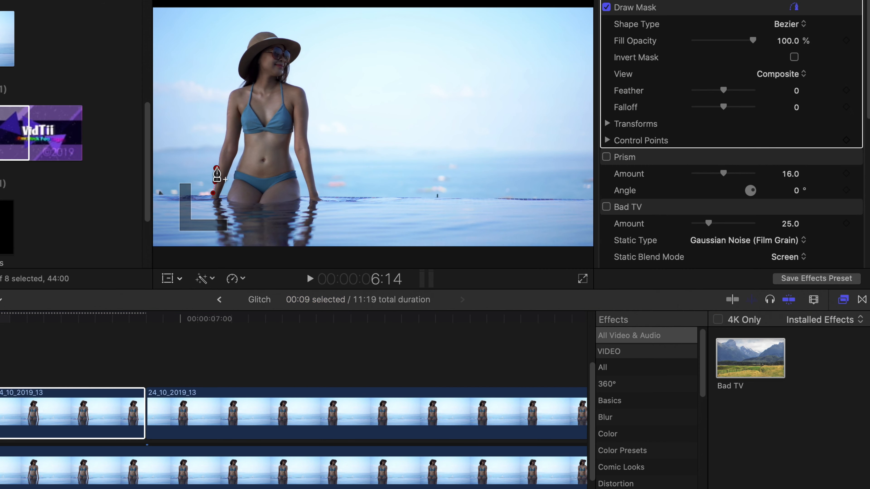
left_click(215, 182)
left_click(224, 116)
left_click(261, 28)
left_click(293, 38)
left_click(304, 48)
left_click(308, 89)
left_click(311, 125)
left_click(315, 164)
left_click(330, 202)
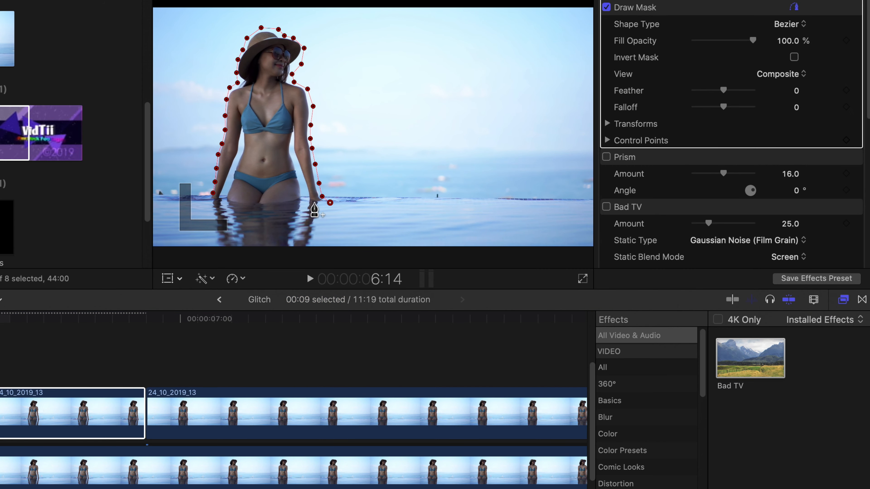
Step: Close the later piece's mask along the inner arms and waterline, and check its fit at 6:21
left_click(301, 179)
left_click(294, 204)
left_click(255, 206)
left_click(236, 206)
left_click(232, 179)
left_click(206, 202)
left_click(213, 193)
left_click_drag(4, 320, 116, 322)
left_click(225, 204)
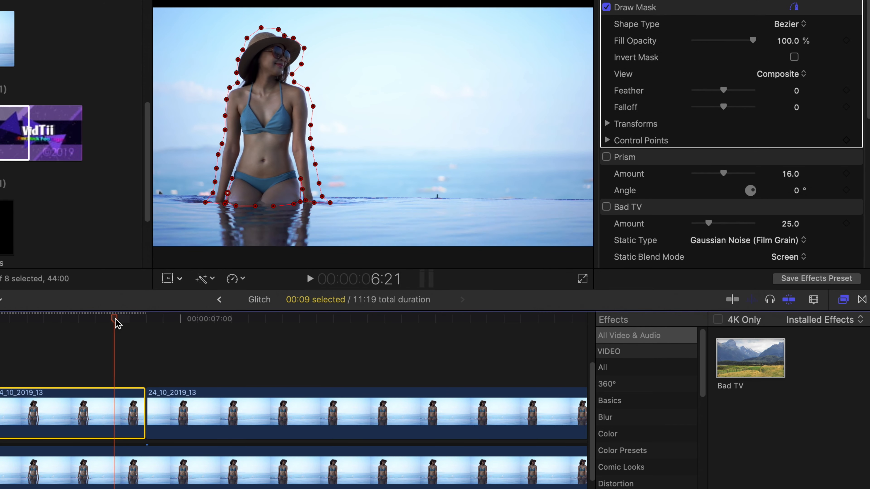
Step: Reset the Draw Mask on the last upper segment and trace from the woman's hand up her outer arm to the hat's crown at 6:24
left_click(176, 412)
left_click(857, 7)
left_click(217, 197)
left_click(219, 185)
left_click(221, 171)
left_click(222, 157)
left_click(223, 128)
left_click(225, 91)
left_click(242, 45)
left_click(276, 29)
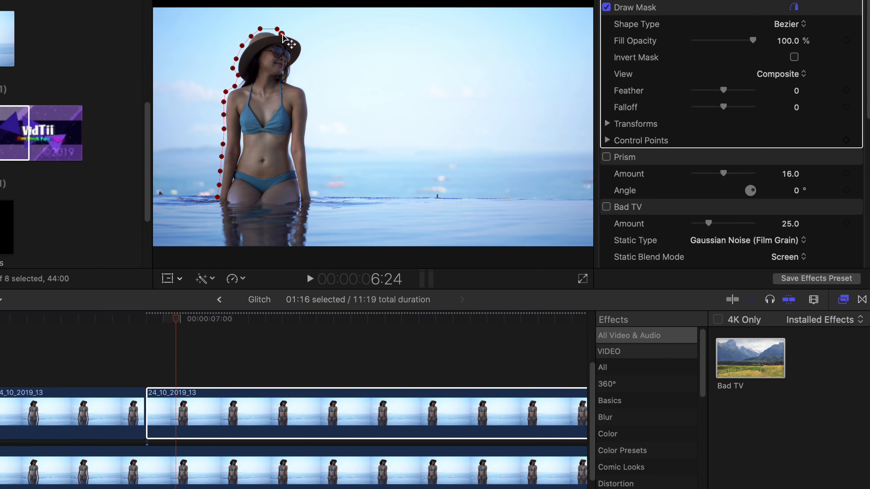
Step: Continue the mask around the hat brim, face, shoulder and other arm, and close it along the waterline
left_click(304, 42)
left_click(299, 85)
left_click(311, 105)
left_click(308, 148)
left_click(308, 163)
left_click(313, 193)
left_click(291, 206)
left_click(239, 205)
left_click(217, 198)
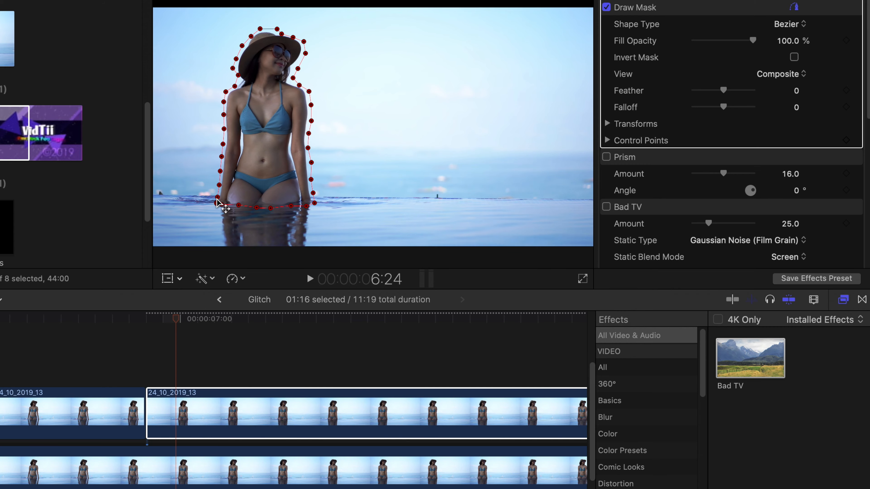
Step: Scrub through the masked segments to examine how the outlines follow the woman
left_click_drag(176, 319, 570, 346)
left_click(308, 162)
key("super+minus")
key("super+minus")
left_click(415, 319)
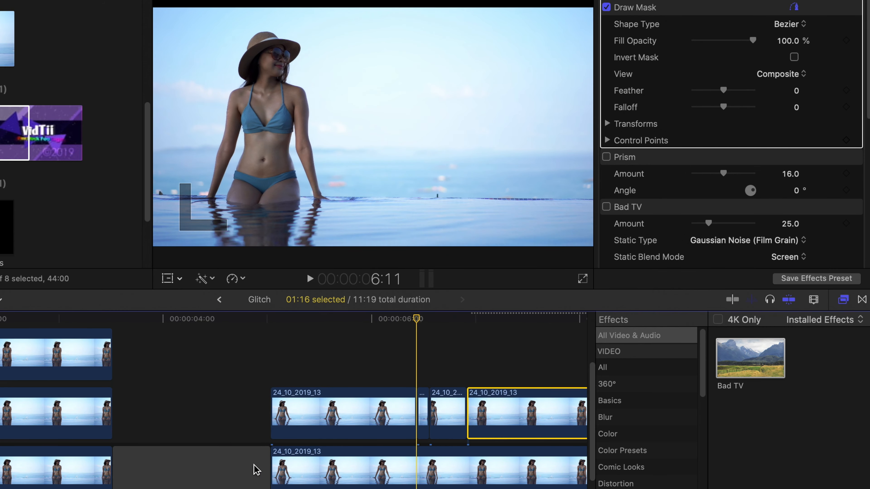
scroll(254, 468, "right", 10)
left_click_drag(72, 319, 434, 329)
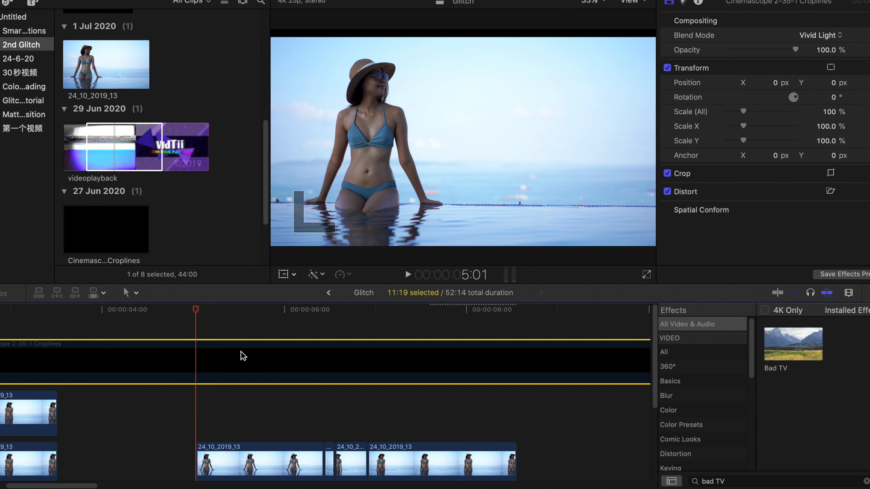
Step: Duplicate the four masked segments onto the track above and invert the Draw Mask on the lower set
scroll(241, 352, "down", 4)
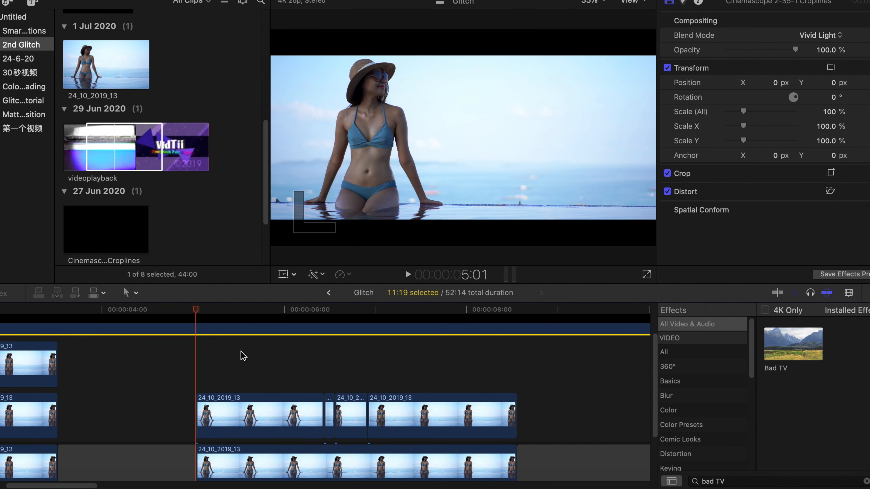
left_click(198, 372)
left_click_drag(612, 400, 276, 408)
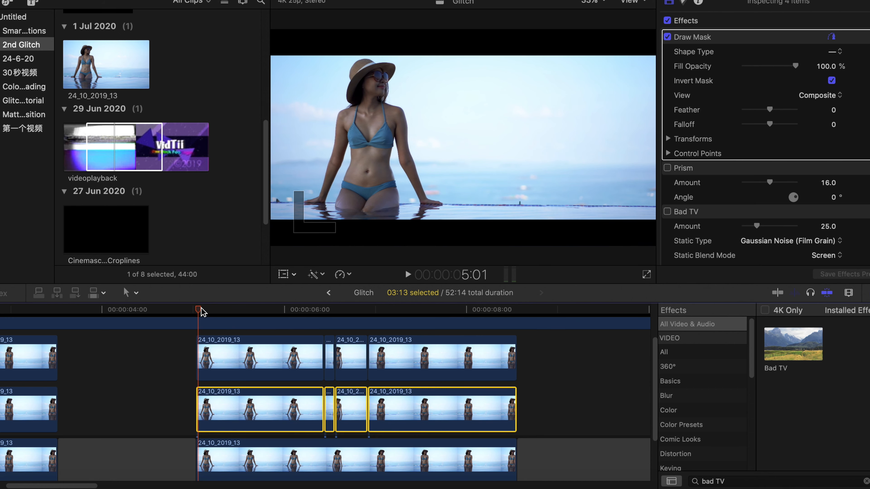
Step: Place the videoplayback clip at 5:01 between the base clip and the masked segments, and disable the topmost masked set
left_click(131, 167)
left_click_drag(131, 167, 218, 411)
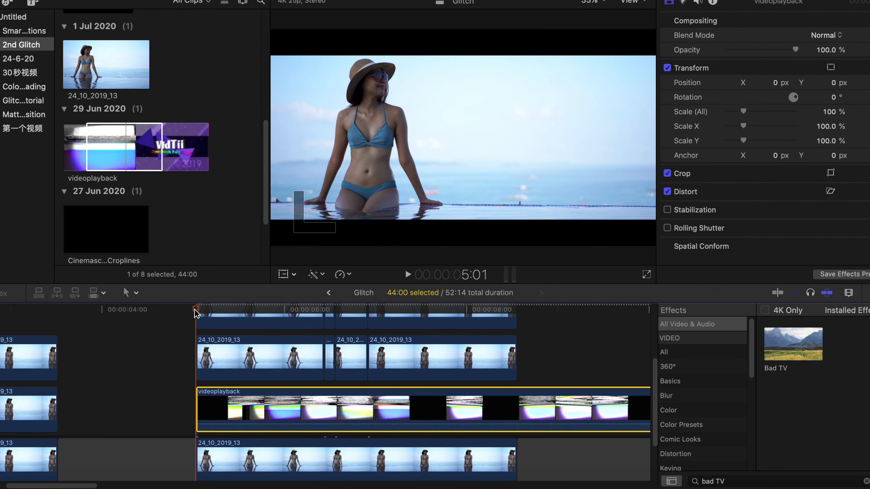
mouse_move(196, 310)
left_mouse_down()
mouse_move(302, 310)
mouse_move(195, 310)
left_mouse_up()
left_click_drag(598, 331, 320, 316)
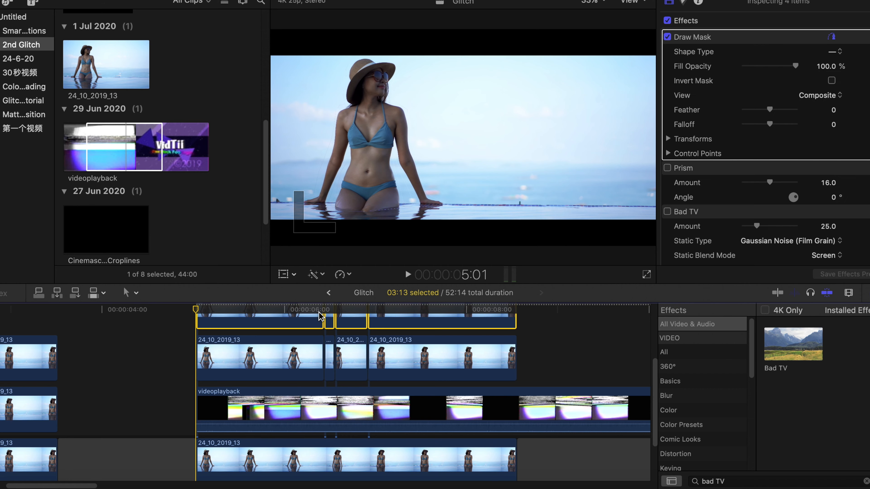
key("v")
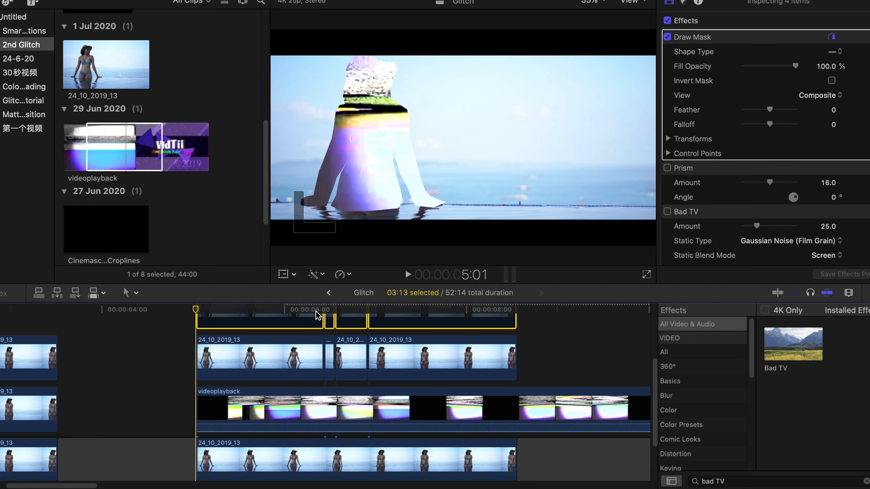
Step: Set the videoplayback clip's blend mode to Vivid Light
left_click(213, 401)
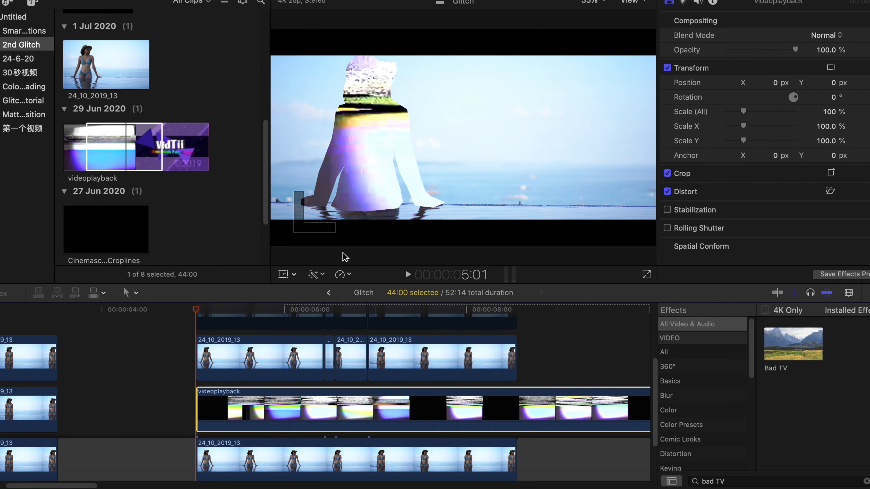
mouse_move(195, 310)
left_mouse_down()
mouse_move(448, 299)
mouse_move(201, 300)
left_mouse_up()
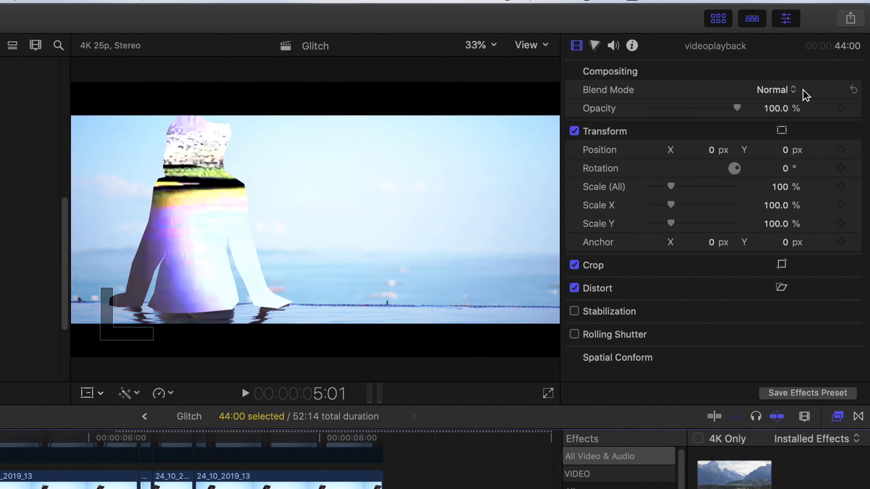
left_click(794, 90)
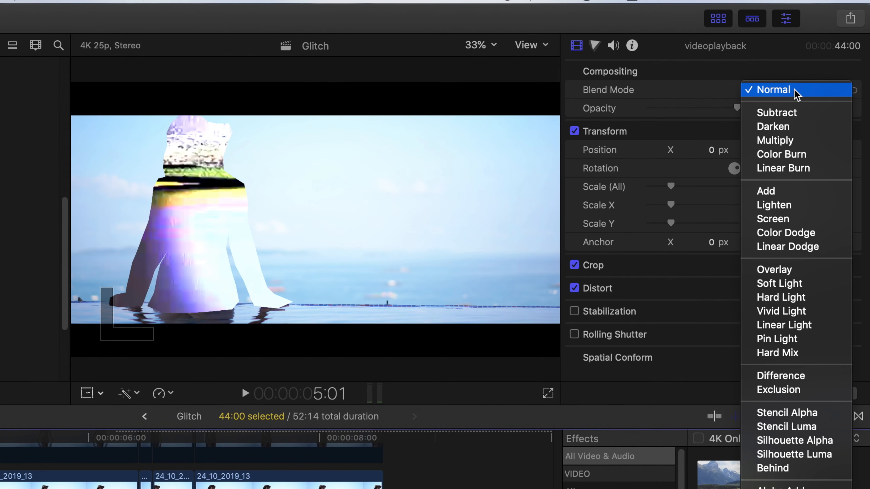
left_click(796, 313)
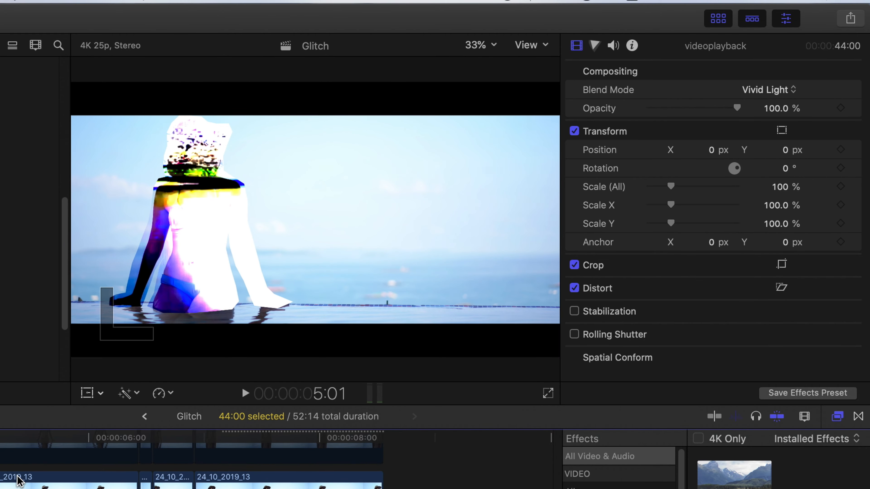
Step: Select the four disabled masked segments beneath the Cinemascope croplines and enable them again, with the playhead at 5:04
scroll(19, 481, "up", 5)
left_click(404, 486)
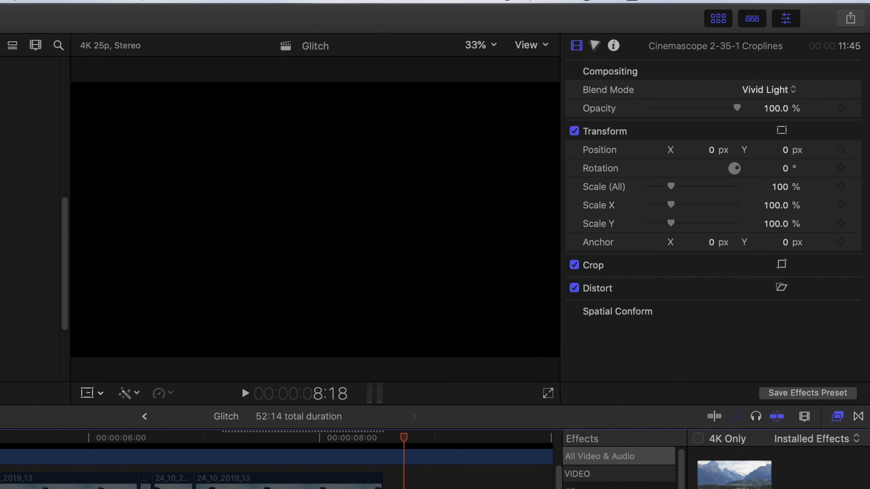
left_click(1, 450)
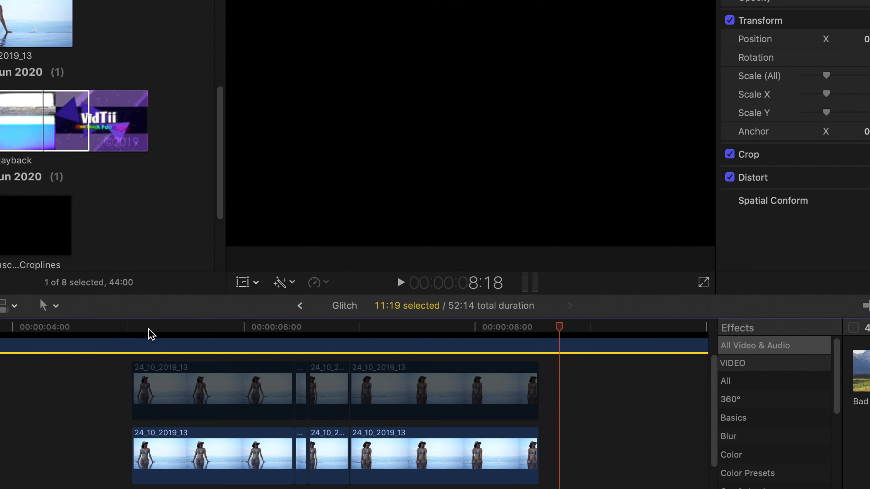
left_click(147, 328)
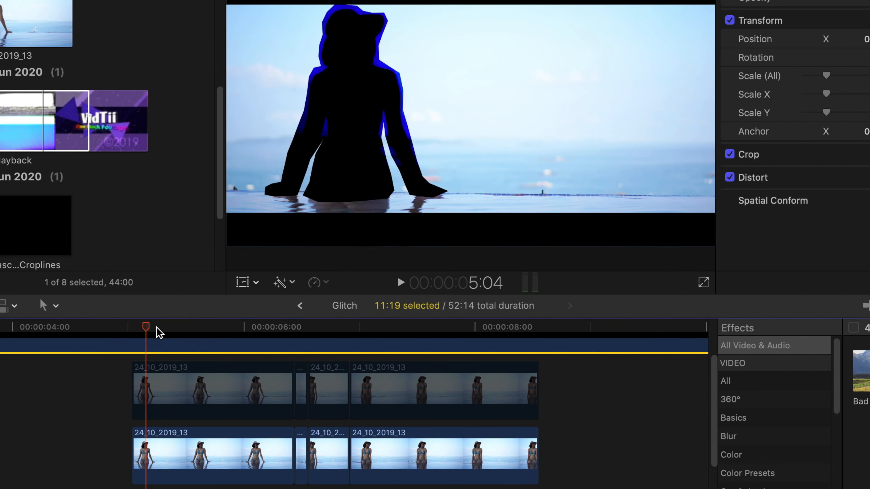
mouse_move(562, 402)
left_mouse_down()
mouse_move(524, 387)
mouse_move(231, 388)
left_mouse_up()
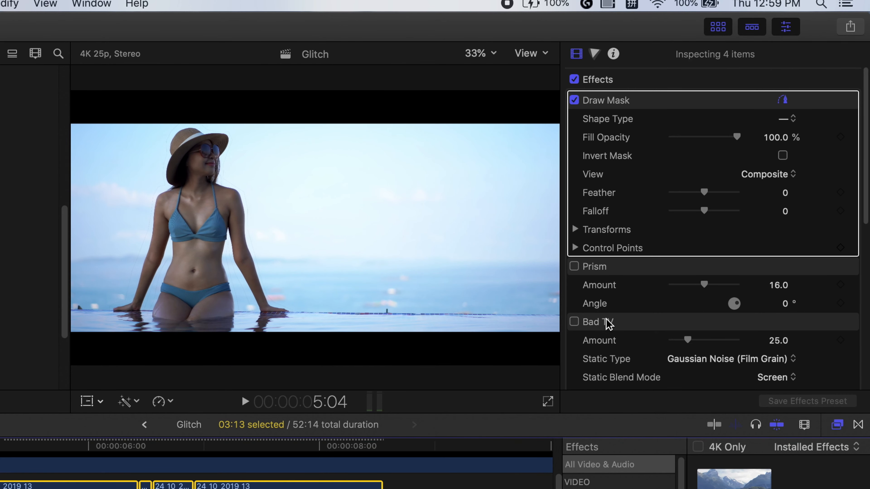
Step: Set the blend mode of the four topmost masked segments to Pin Light and check the composite at 5:01
scroll(707, 223, "down", 10)
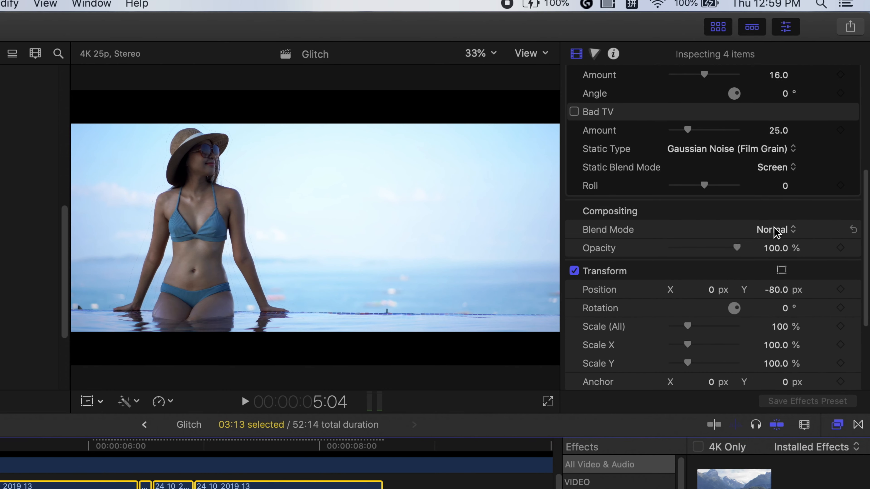
left_click(784, 230)
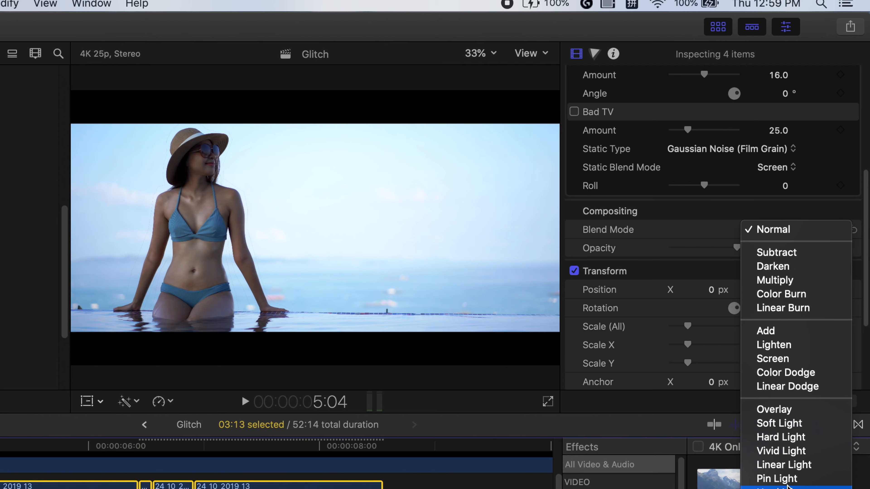
left_click(790, 480)
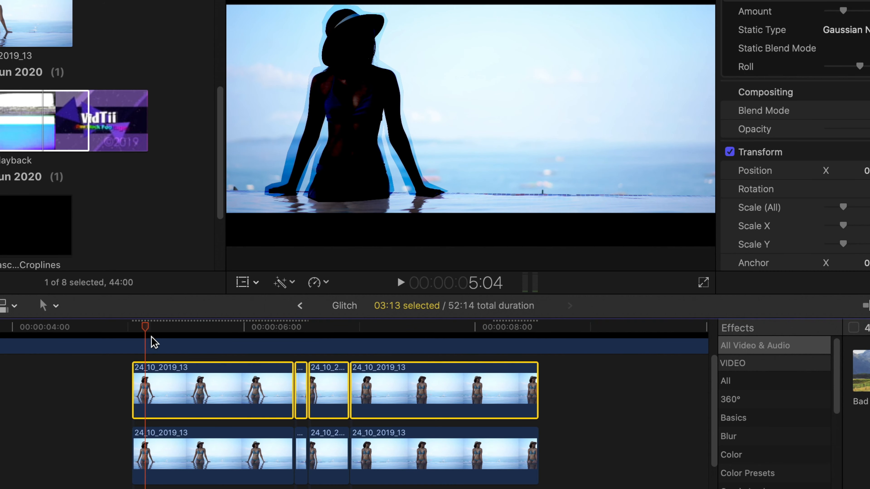
left_click_drag(147, 327, 142, 347)
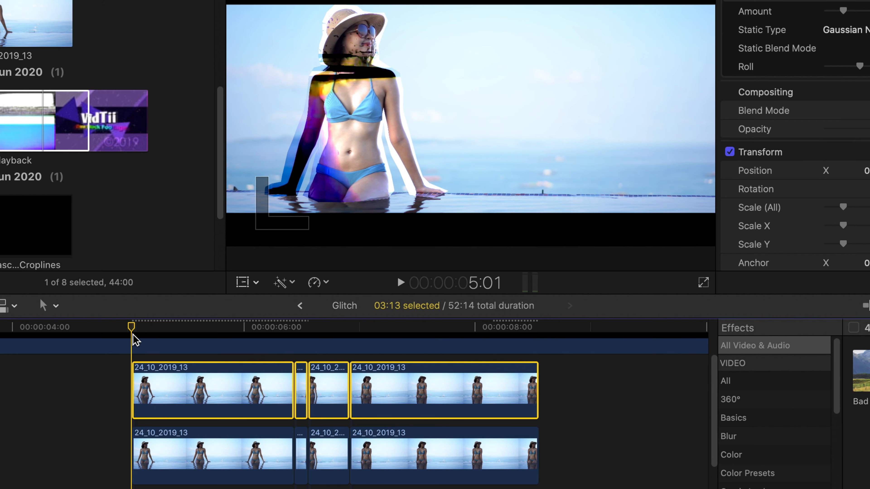
scroll(778, 101, "down", 3)
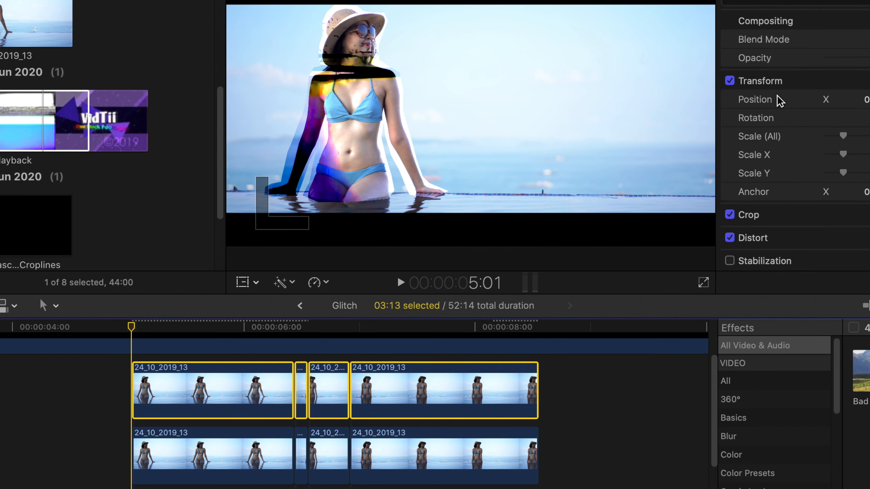
Step: Turn on Prism and Bad TV for the selected top masked segments, set the static type to TV static and play the clip
scroll(778, 101, "up", 6)
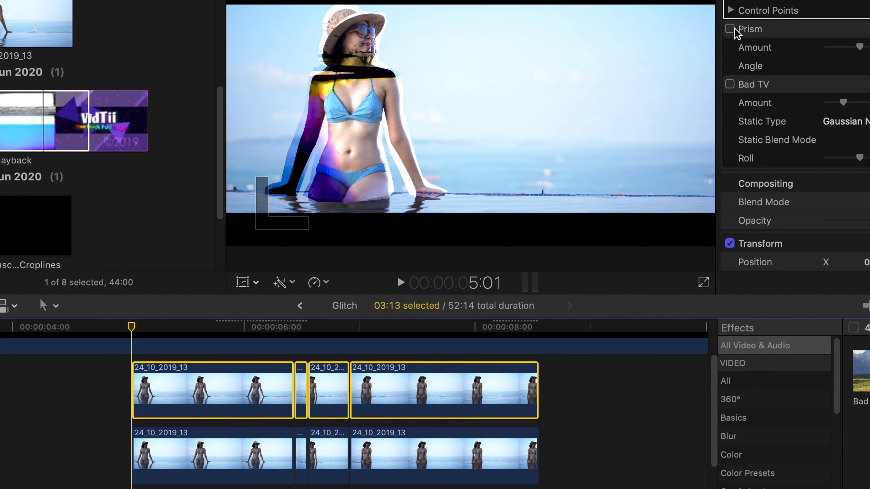
left_click(733, 30)
left_click(733, 83)
left_click(843, 121)
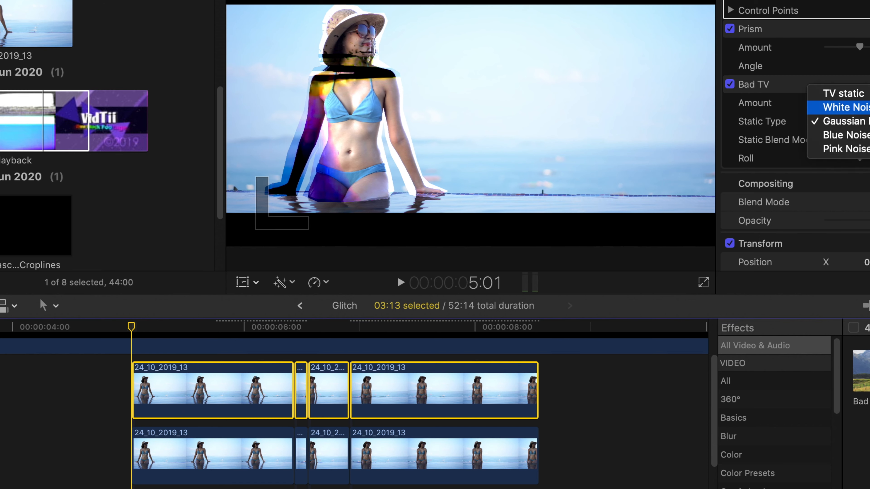
left_click(856, 94)
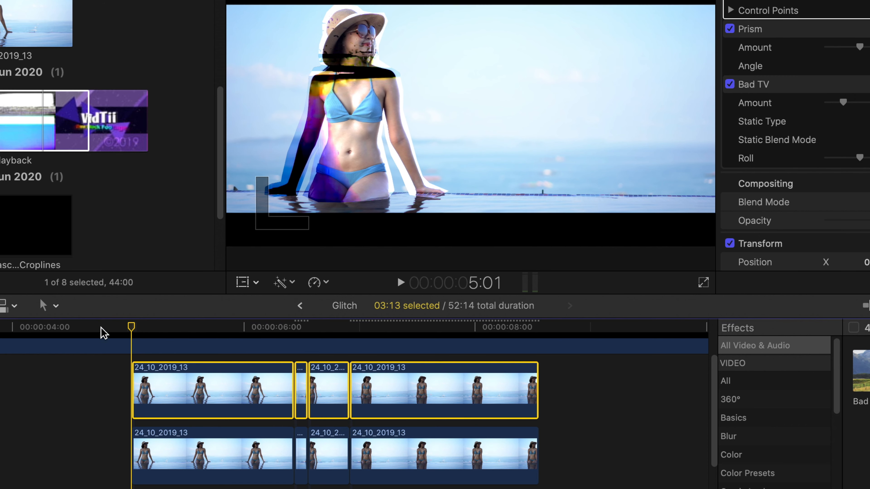
key("space")
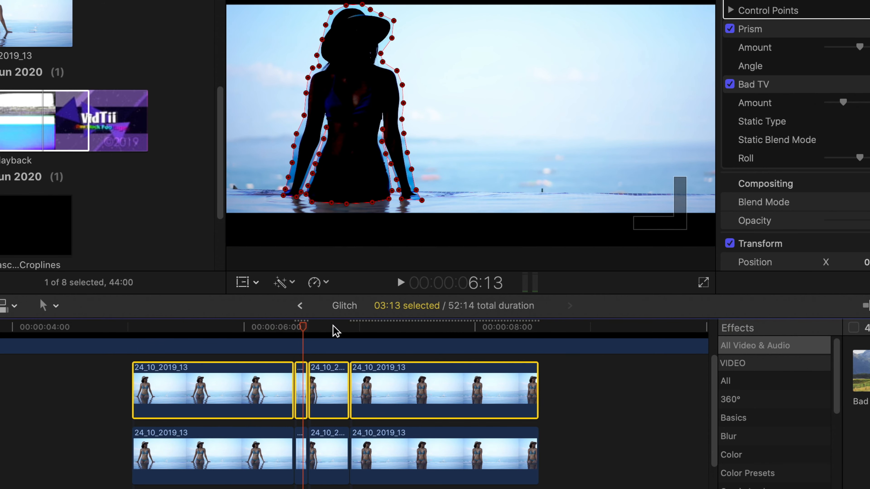
Step: Enable Prism and Bad TV on the first top masked segment, with the playhead at 5:03
left_click(215, 346)
left_click_drag(171, 327, 140, 328)
left_click(196, 390)
scroll(792, 142, "up", 10)
left_click(730, 149)
left_click(732, 201)
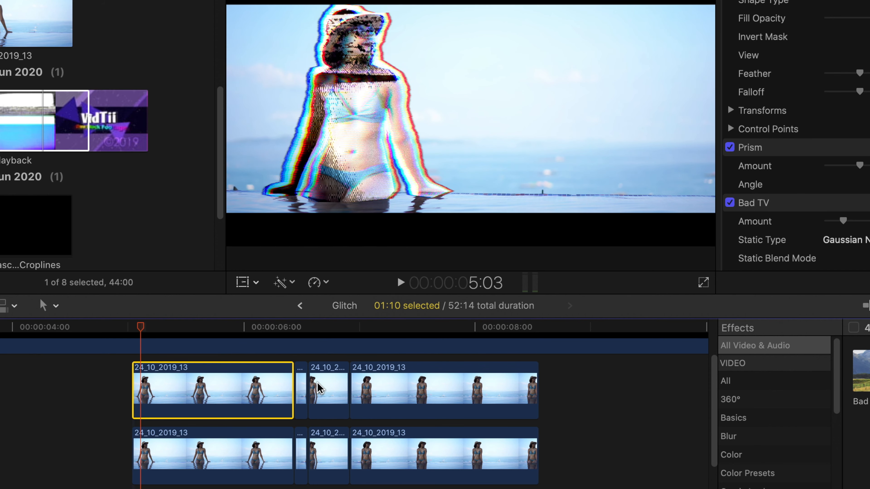
Step: Enable Prism and Bad TV on the second and third top masked segments and check the fourth one's settings
left_click(302, 387)
left_click(730, 150)
left_click(729, 205)
left_click(336, 394)
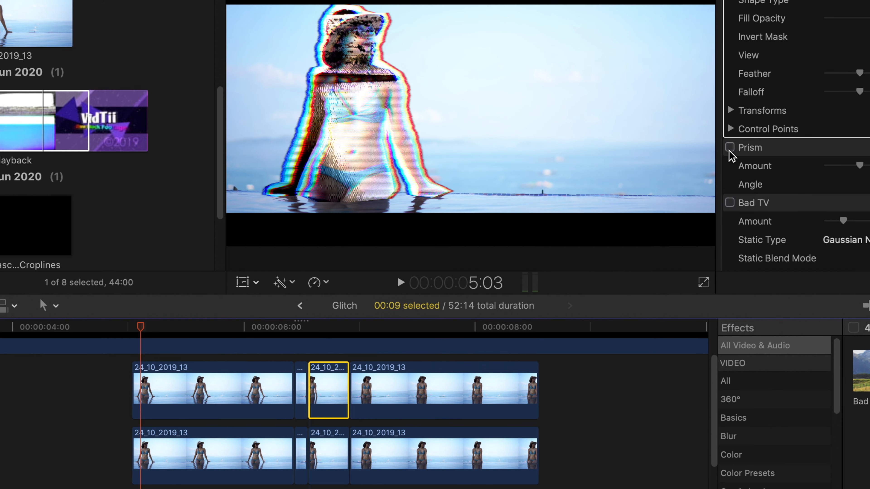
left_click(418, 404)
Step: Play the glitch composite through the masked segments and return the playhead to 5:01
left_click(140, 331)
key("space")
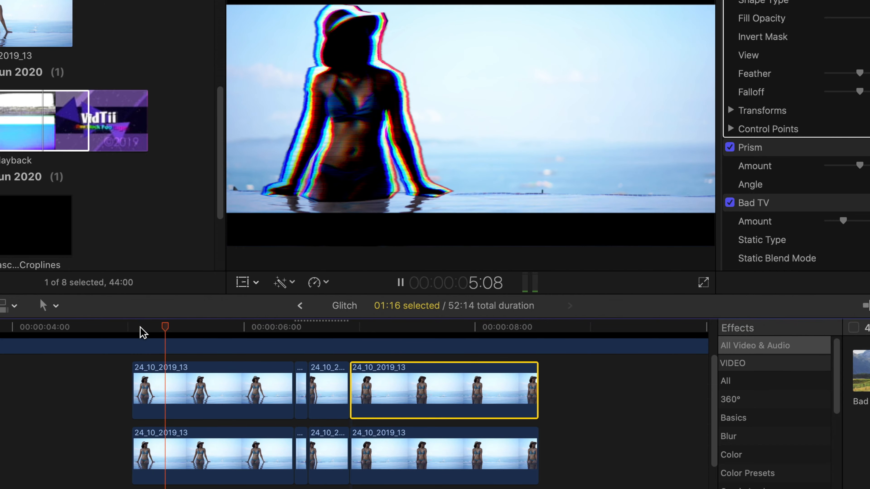
key("space")
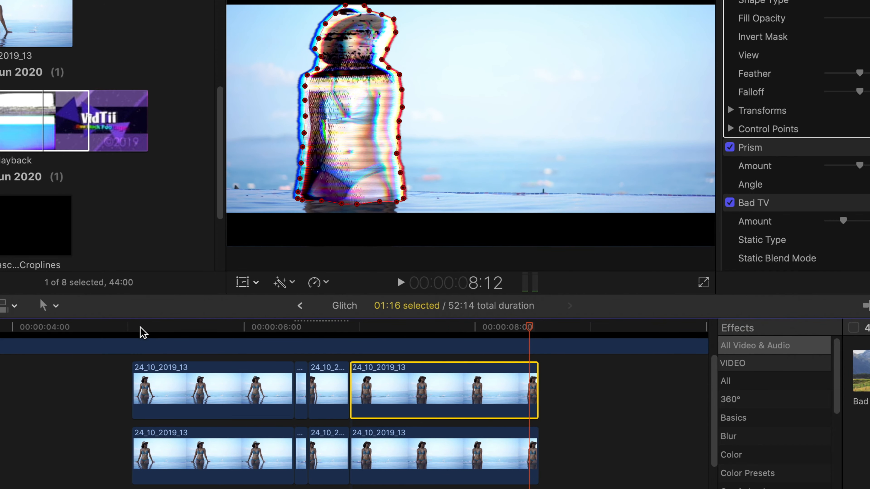
left_click(140, 328)
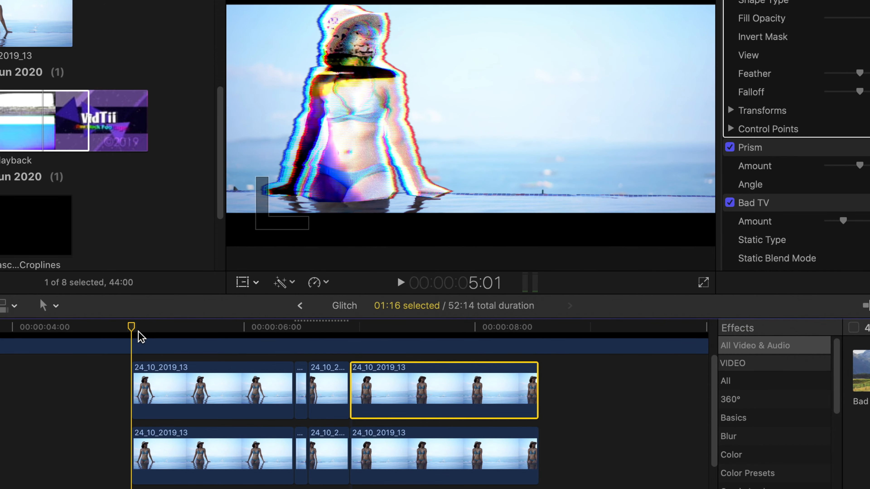
Step: Set the mask Feather and Falloff to -67 and -100 on the first top segment, and -34 and -100 on the second
left_click(150, 374)
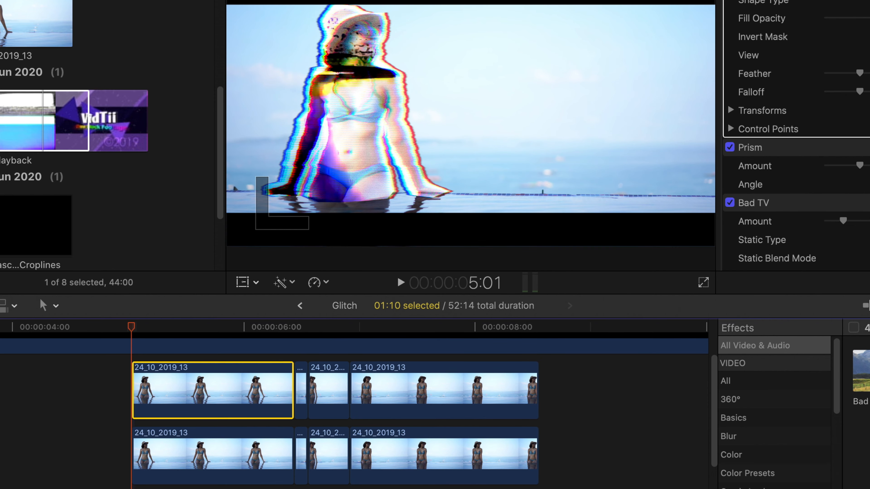
left_click_drag(860, 73, 748, 140)
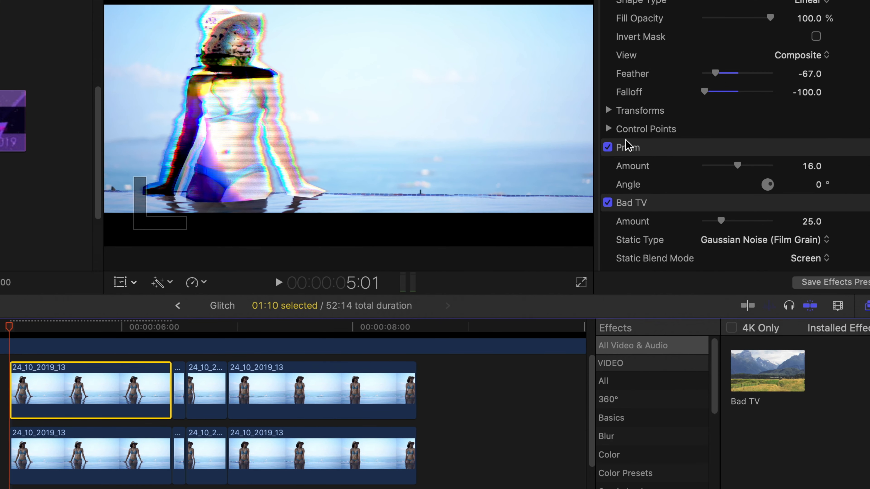
left_click(181, 381)
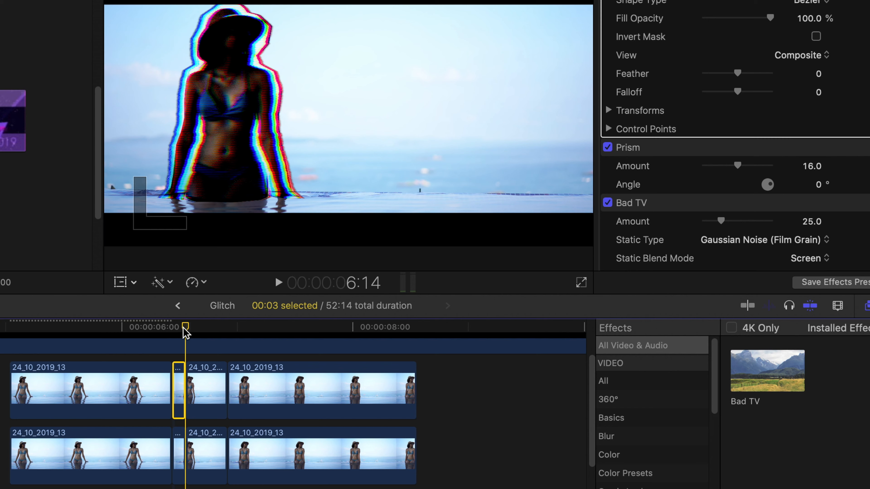
left_click_drag(187, 329, 180, 329)
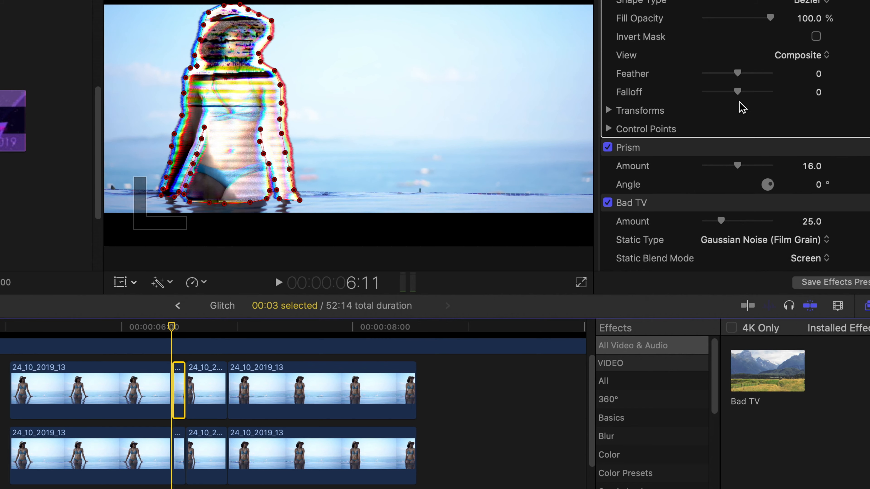
left_click_drag(738, 73, 687, 98)
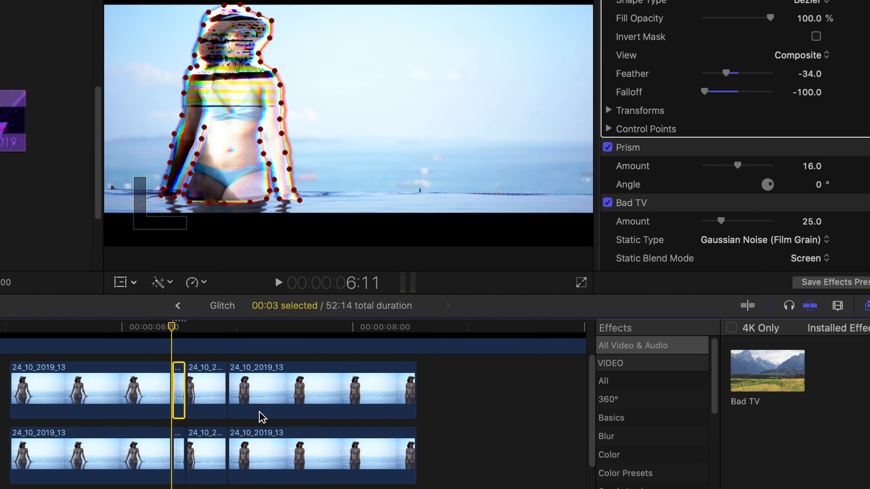
Step: Lower the mask Feather and Falloff on the third top segment, and set the fourth segment's to -51 and -100
left_click(213, 389)
left_click_drag(737, 73, 702, 94)
left_click(294, 381)
Step: Play the composite from 5:01 to review the softened mask edges
left_click(9, 327)
key("space")
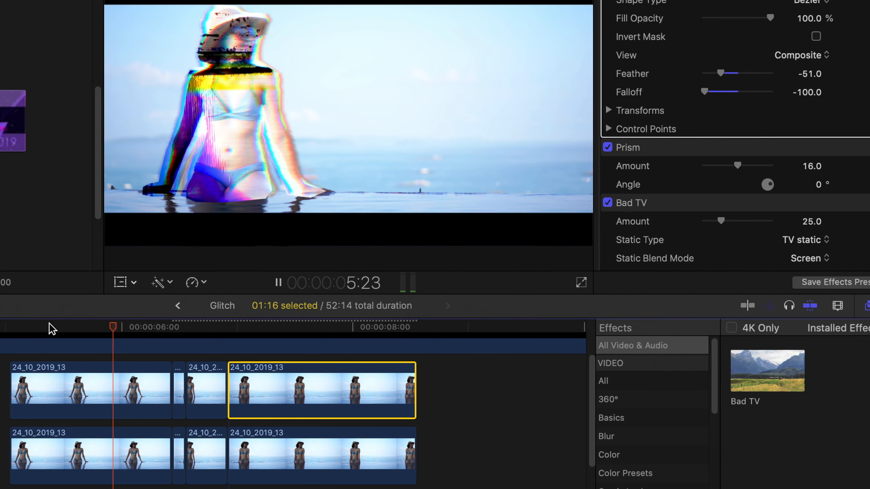
key("space")
Step: Turn off Prism on the first top masked segment and play the result from 5:01
left_click(90, 366)
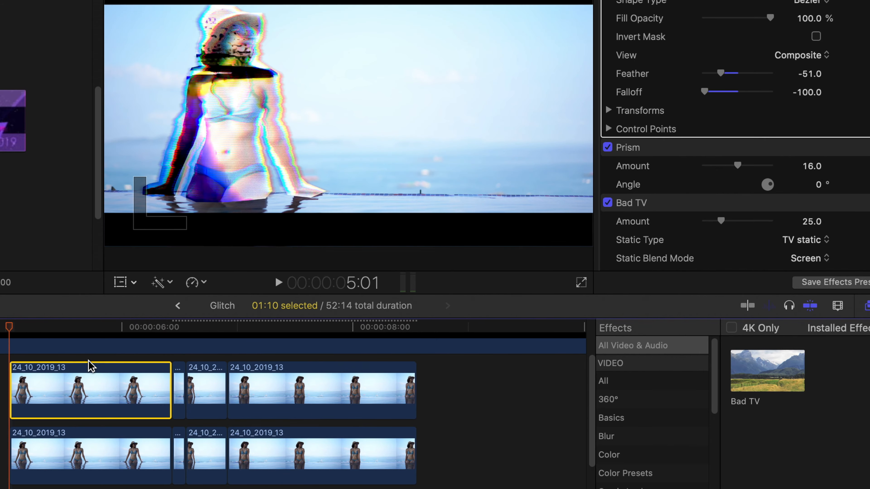
left_click(608, 147)
key("space")
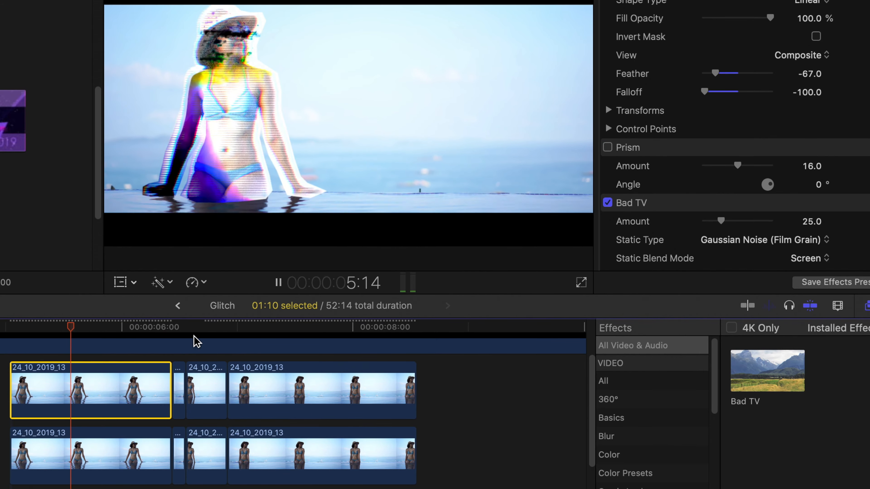
key("space")
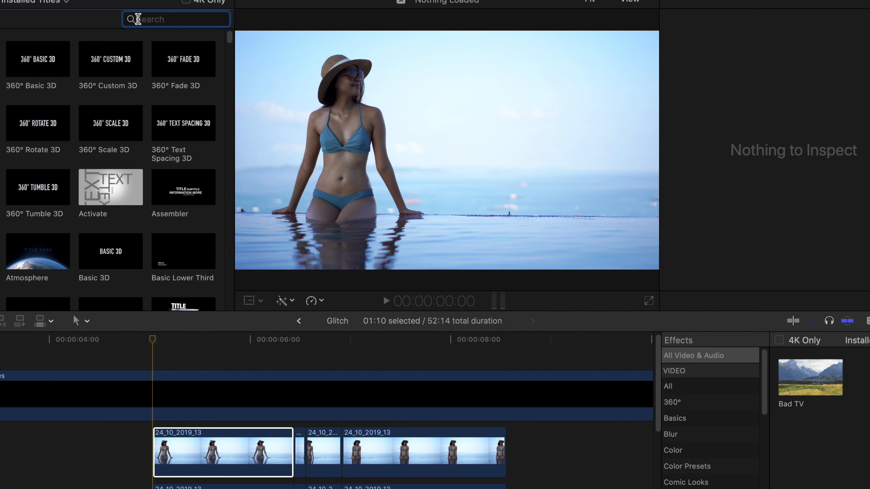
Step: Find the Basic Title, place it above the masked segments at 5:01, and cut off its tail shortly past their end
type("as")
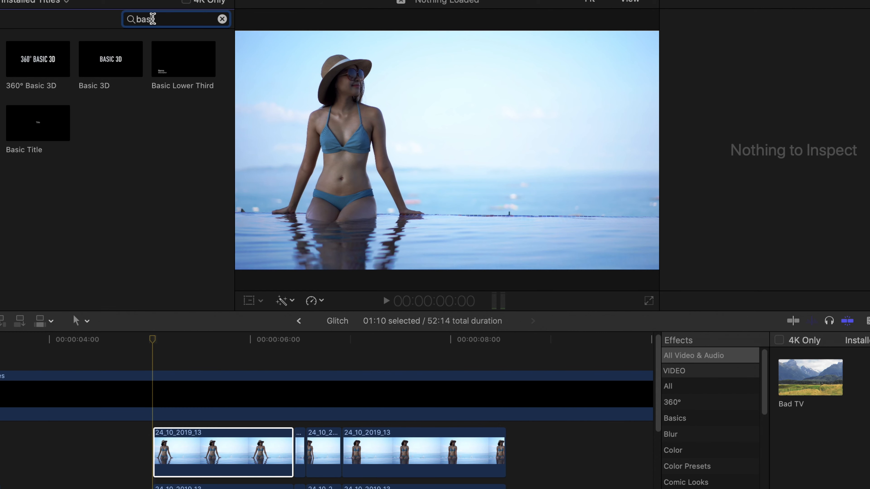
left_click_drag(57, 110, 168, 420)
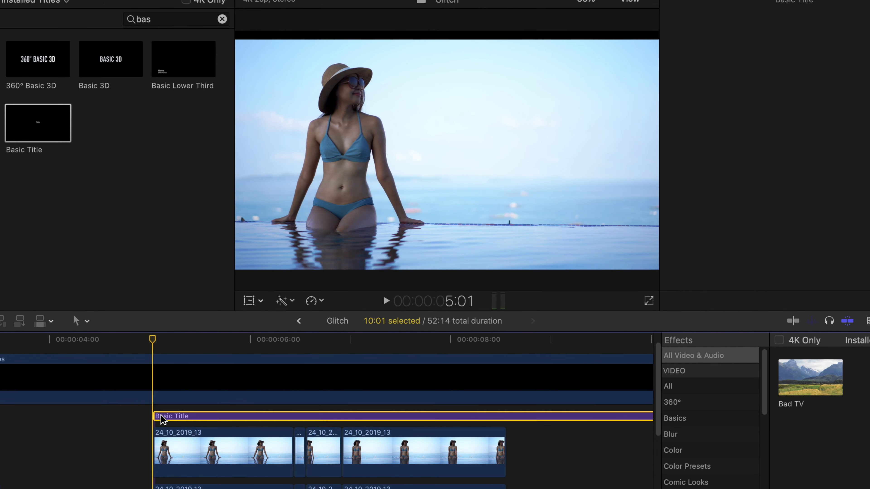
left_click(526, 416)
key("Delete")
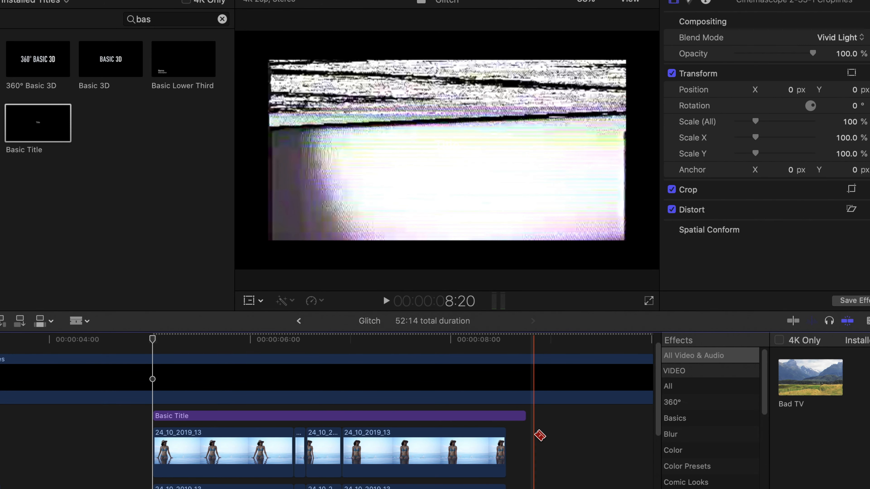
key("a")
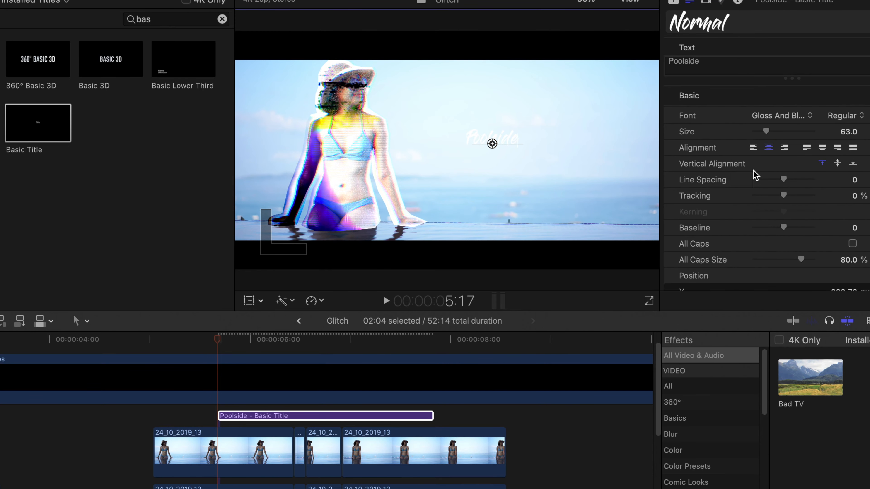
Step: Enlarge the Poolside title, move it to X 348.97 px, Y -46.91 px beside the woman, and make its face black
left_click_drag(766, 132, 792, 132)
left_click_drag(492, 143, 525, 161)
scroll(789, 204, "down", 8)
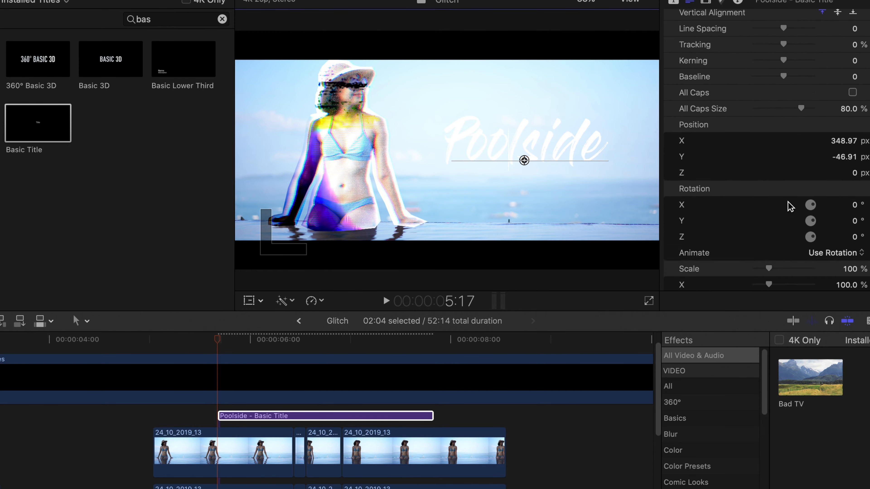
left_click(706, 243)
double_click(707, 243)
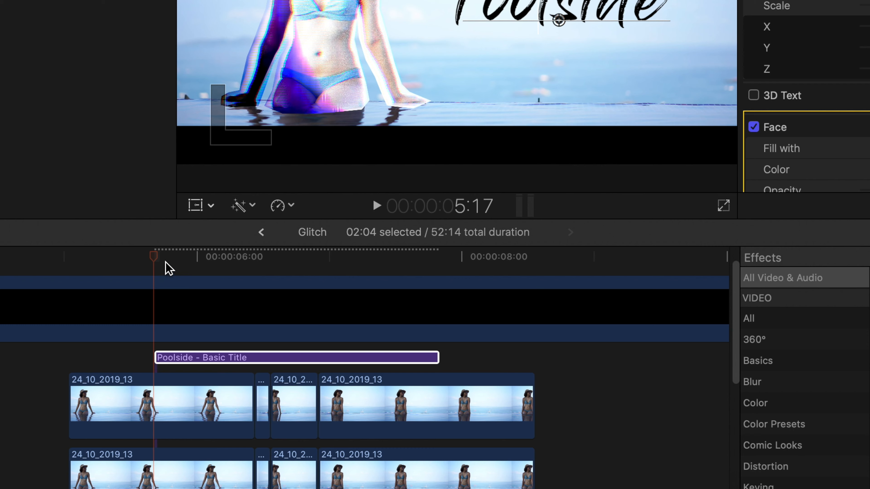
Step: Cut the Poolside title one frame after its start, at 5:18
left_click(154, 264)
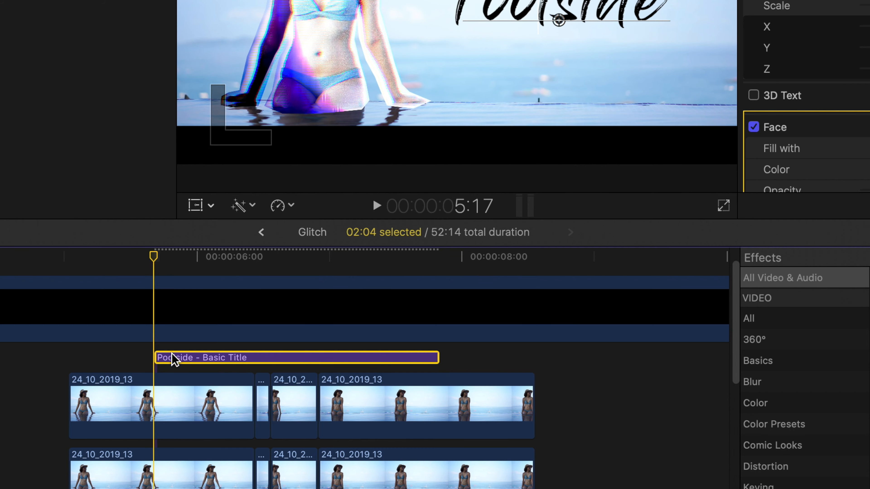
key("Right")
key("b")
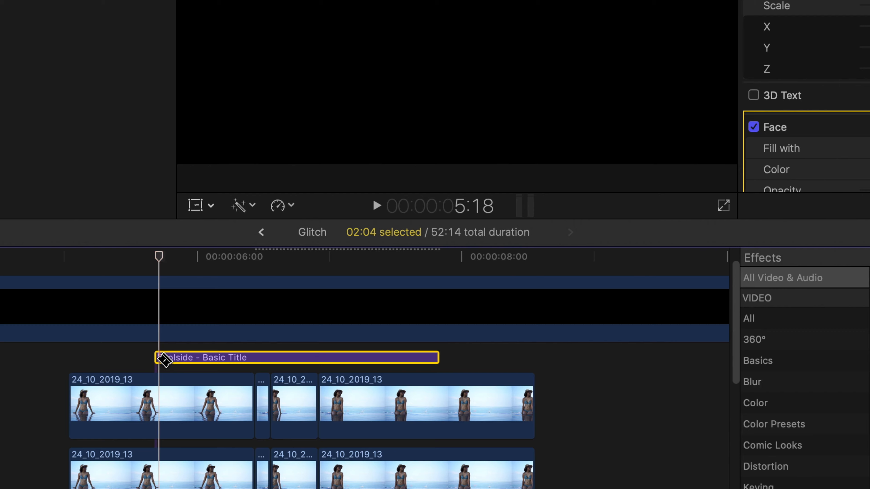
left_click(166, 360)
key("a")
Step: Copy the one-frame Poolside title piece and paste it seven times in a row from 5:10
left_click(157, 358)
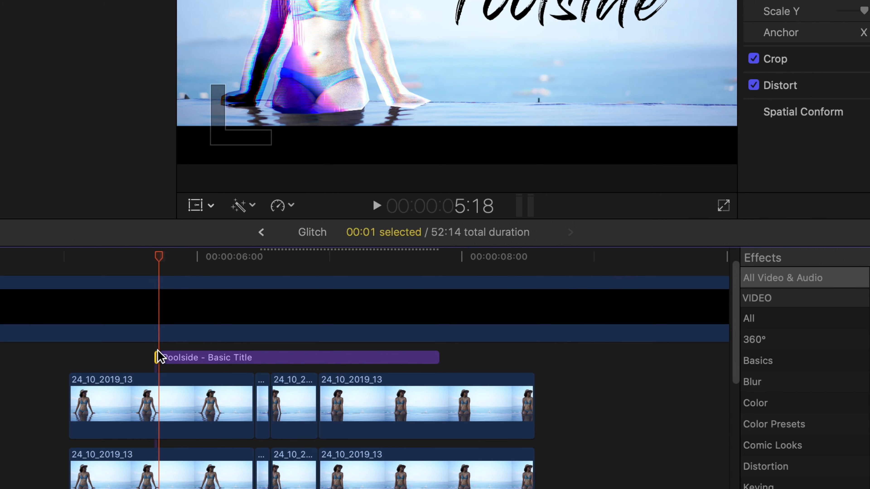
left_click(118, 254)
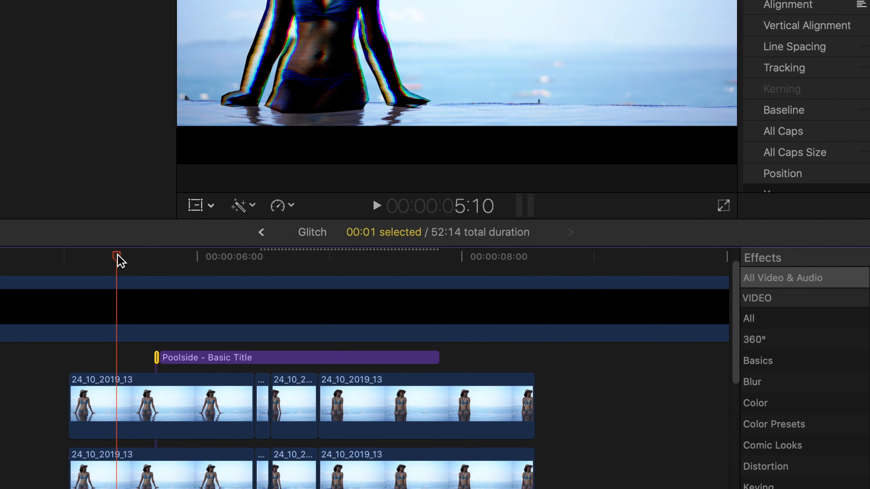
key("super+v")
key("super+v")
key("super+v")
key("super+v")
key("super+v")
key("super+v")
key("super+v")
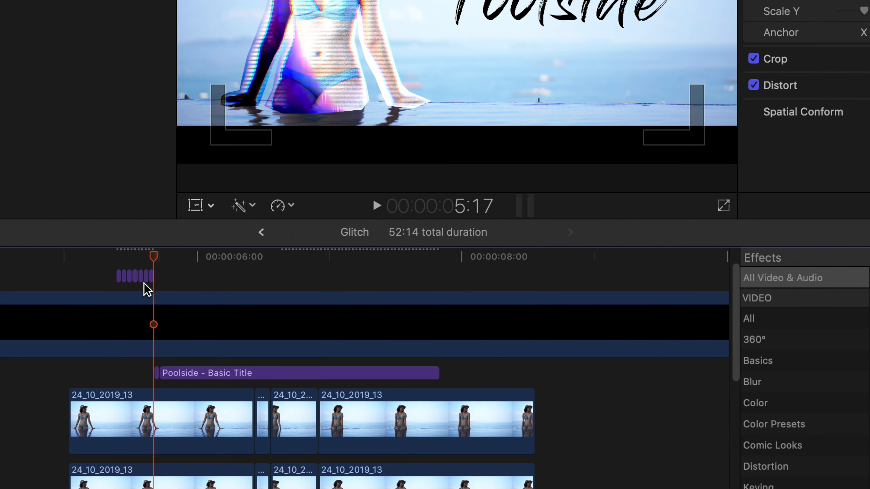
Step: Delete every second pasted one-frame title piece so that four remain with gaps between them
left_click(126, 282)
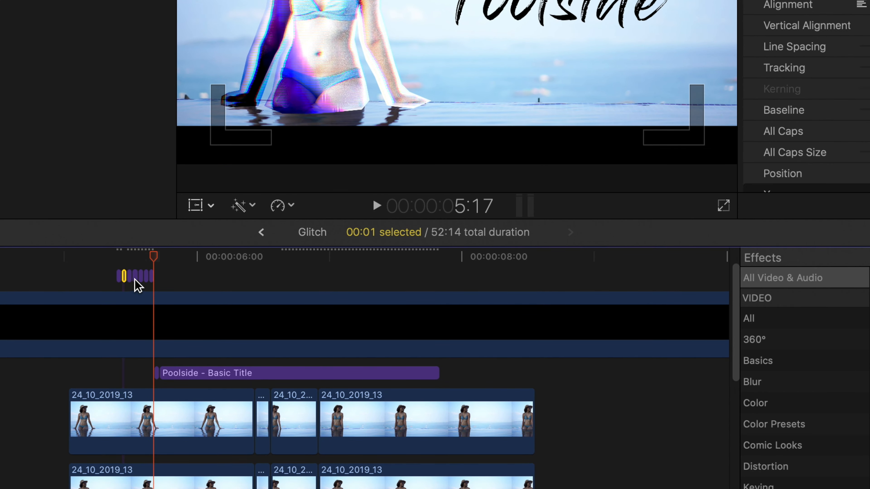
left_click(136, 278)
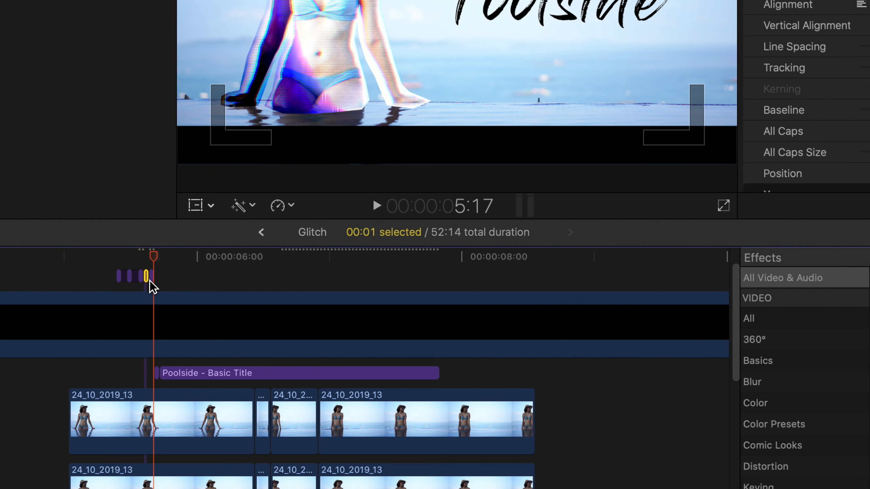
key("Delete")
left_click(168, 270)
Step: Play the Poolside title's flickering entrance from 5:10, then replay it from slightly earlier
left_click(115, 255)
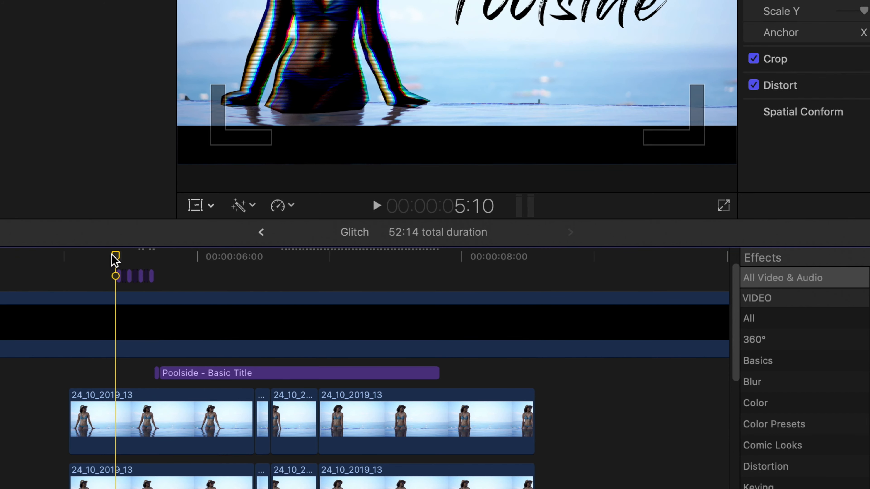
key("space")
key("space")
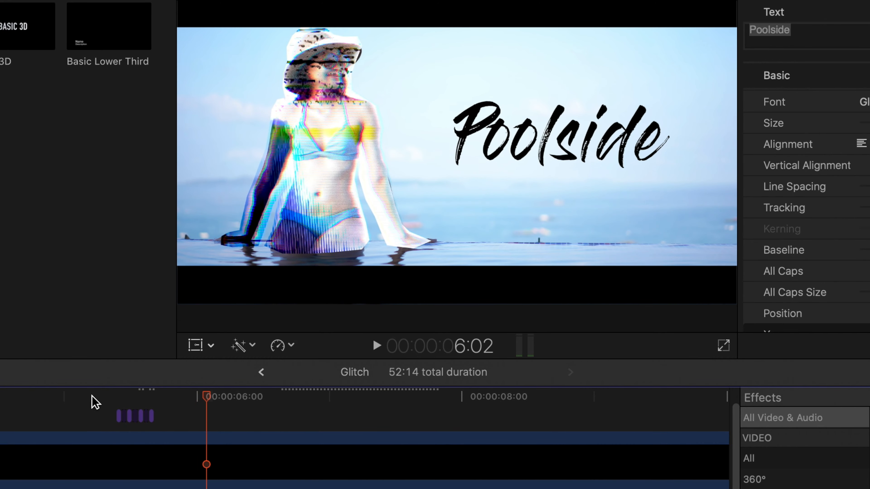
left_click(91, 257)
key("space")
key("space")
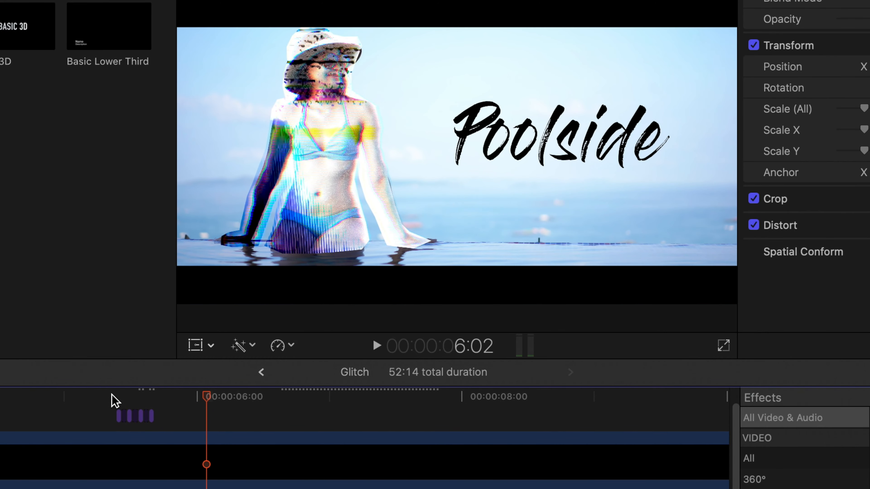
Step: Select the four one-frame title pieces above the croplines and play the flickering entrance again
left_click(116, 397)
left_click_drag(112, 395, 174, 419)
key("space")
key("space")
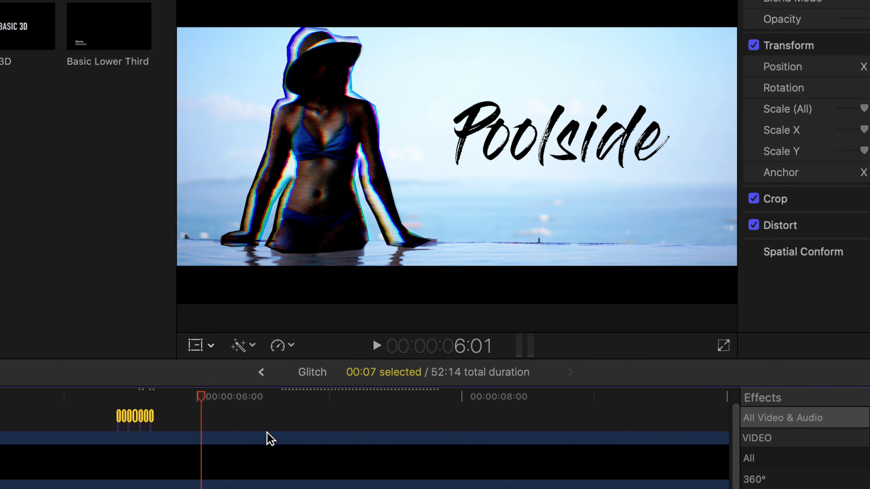
Step: Copy the selected one-frame title pieces, paste them at 6:01, and undo that paste
key("super+c")
key("alt+v")
left_click(440, 398)
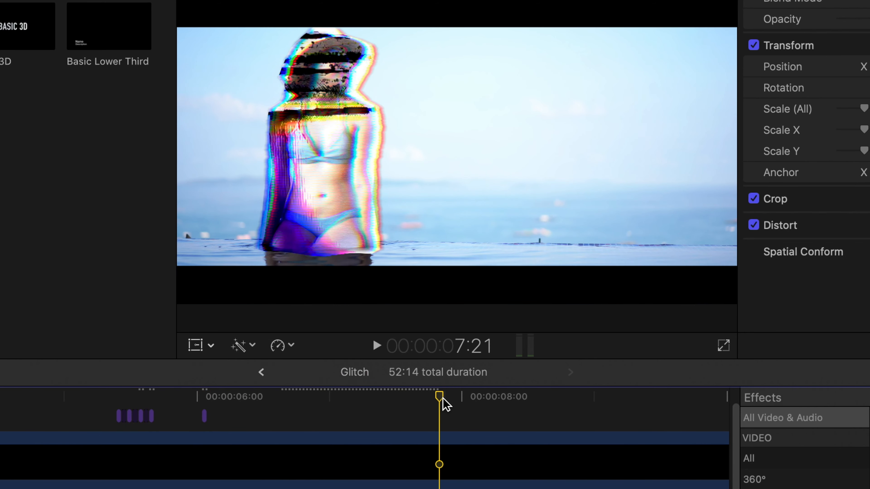
key("super+z")
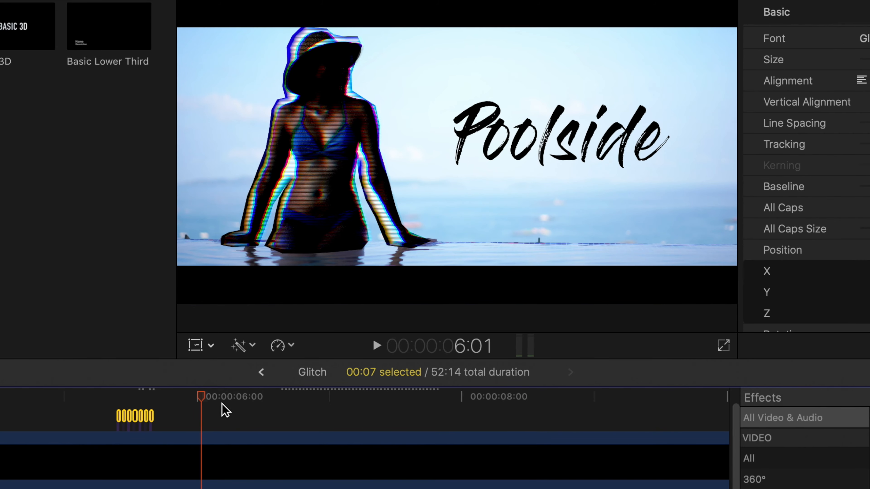
Step: Paste the copied one-frame title pieces at the Poolside title's end at 7:21 and play the flickering exit
left_click(76, 391)
left_click(113, 396)
left_click(95, 400)
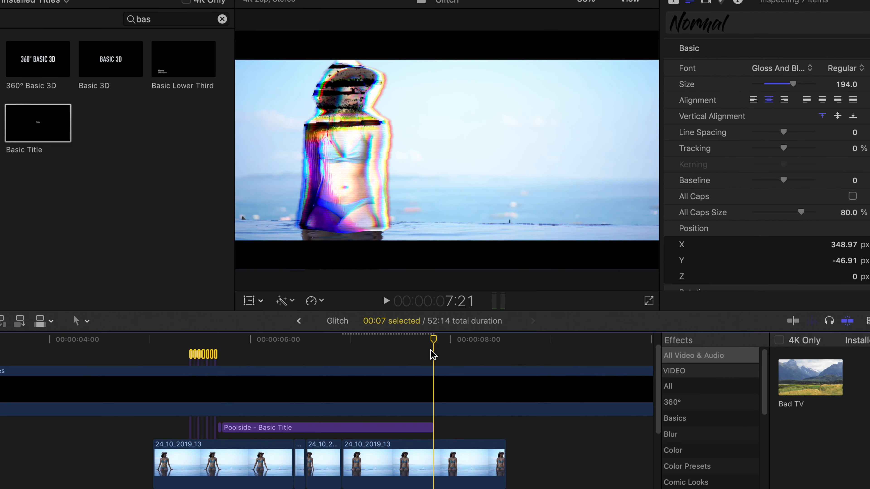
left_click(433, 355)
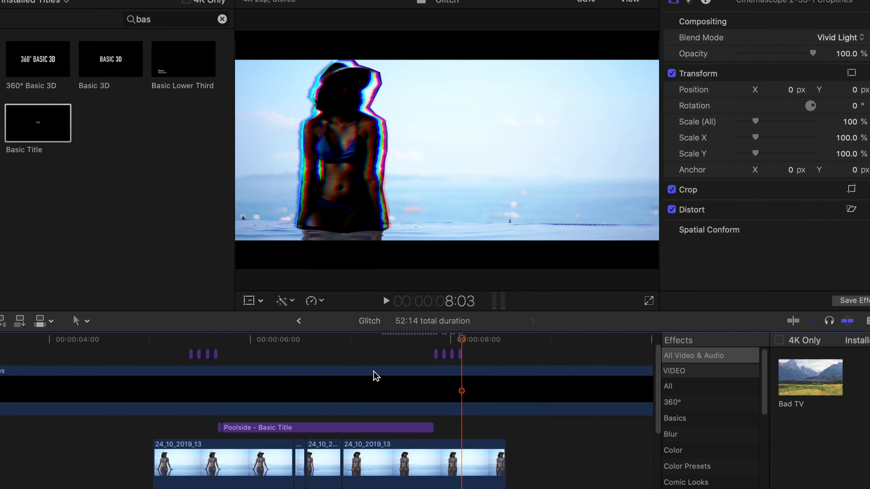
key("space")
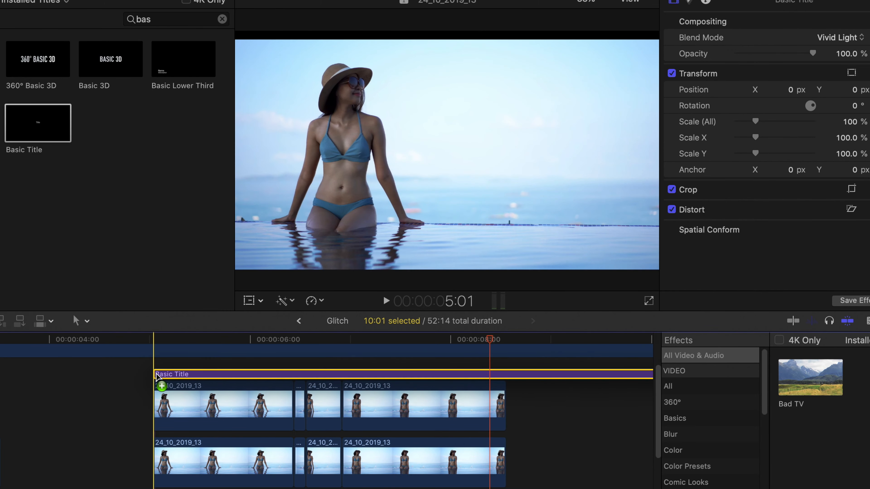
Step: Add a Basic Title above the stacked beach clips and trim it to 02:22, starting at about 5:10
key("b")
left_click(511, 369)
key("a")
left_click(521, 482)
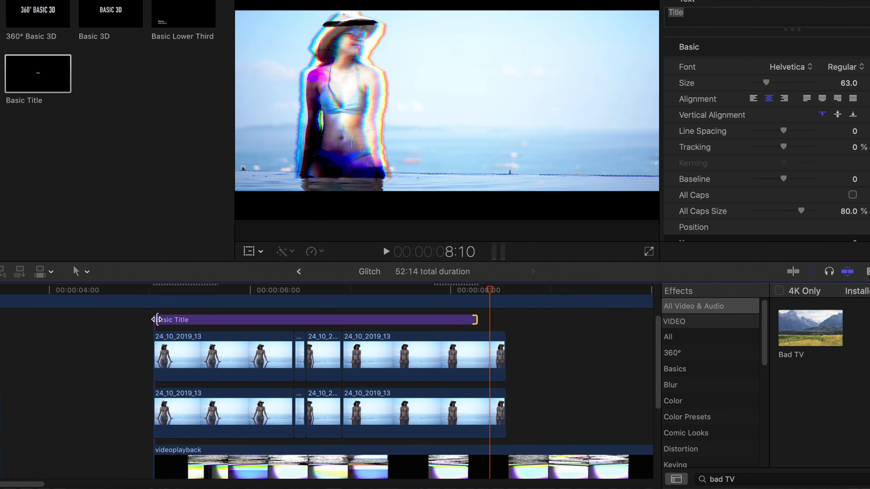
left_click_drag(153, 369, 190, 369)
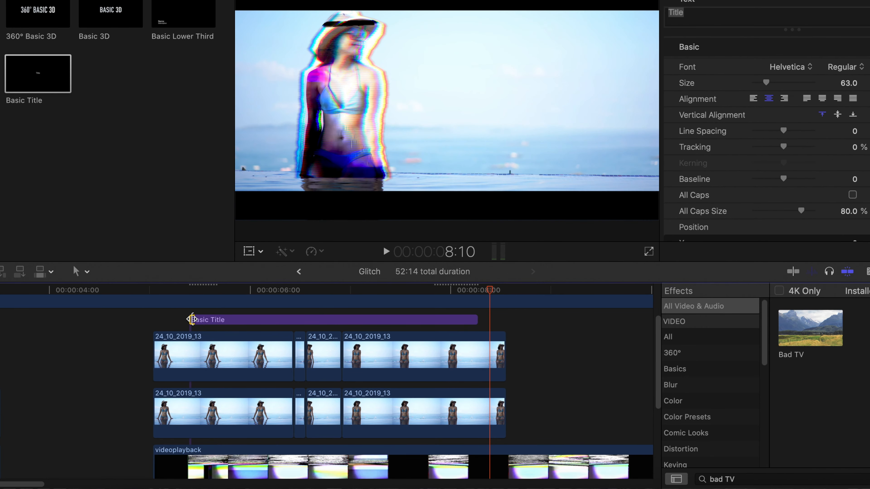
Step: Apply the Bad TV effect and the Prism effect to the new Basic Title, previewing it at 5:15
left_click(210, 288)
left_click_drag(810, 328, 337, 320)
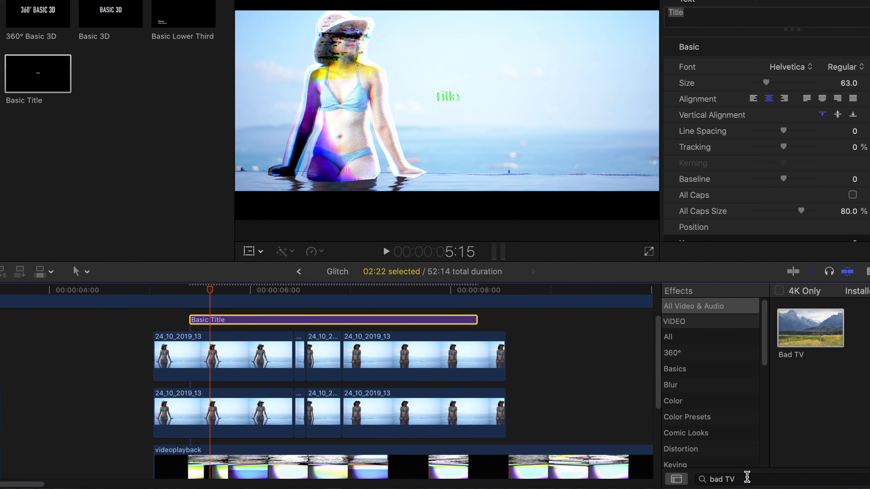
double_click(749, 479)
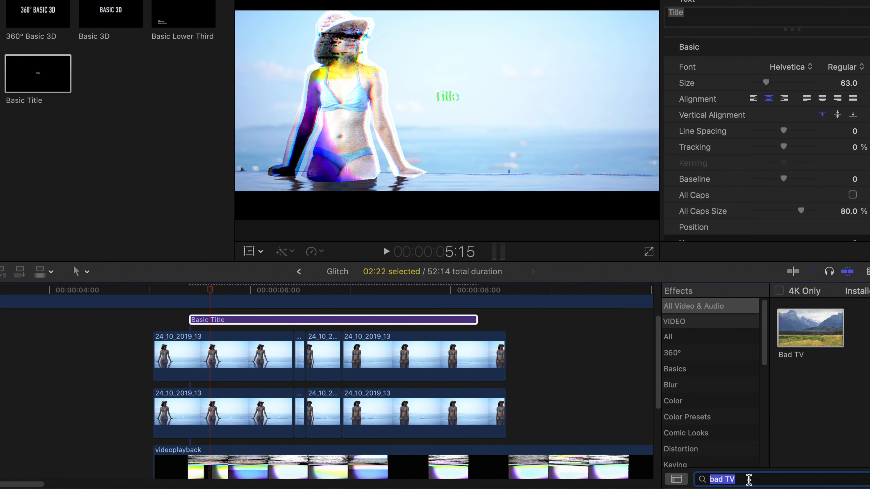
type("Prism")
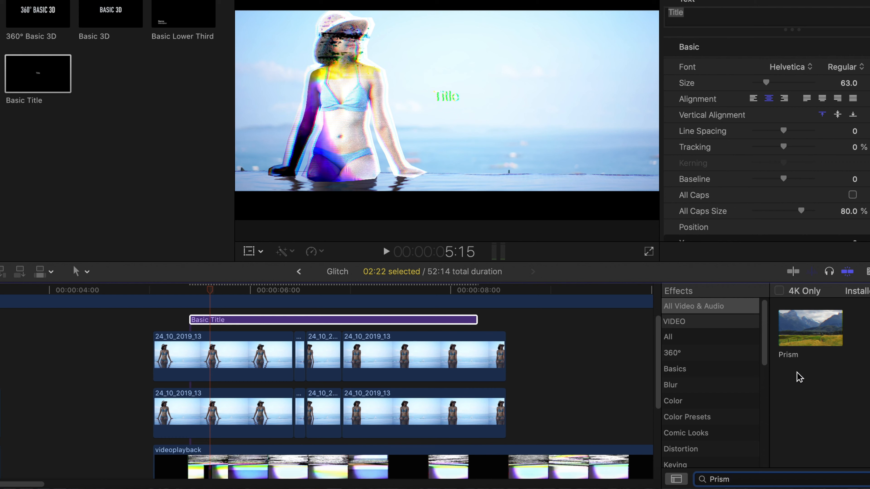
left_click_drag(811, 328, 330, 321)
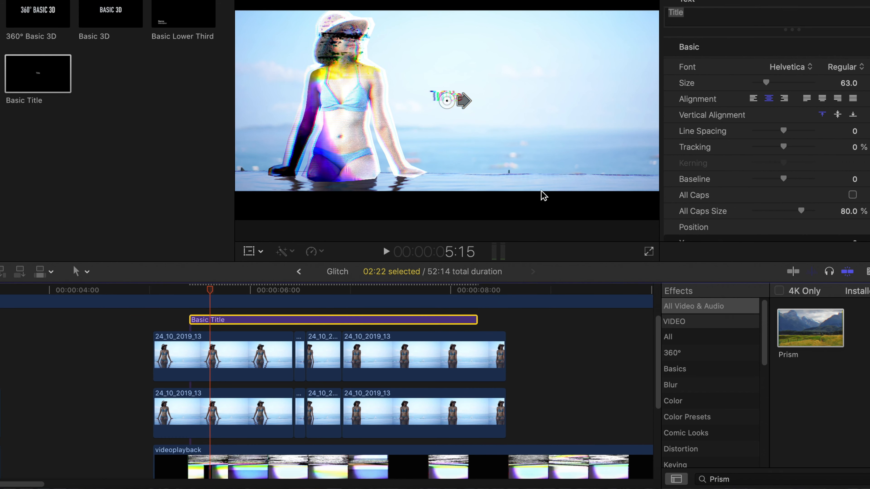
Step: Set the new title's text to Poolside at size 225, place it to the right of the woman, and play it
left_click(452, 101)
left_click_drag(458, 96, 504, 84)
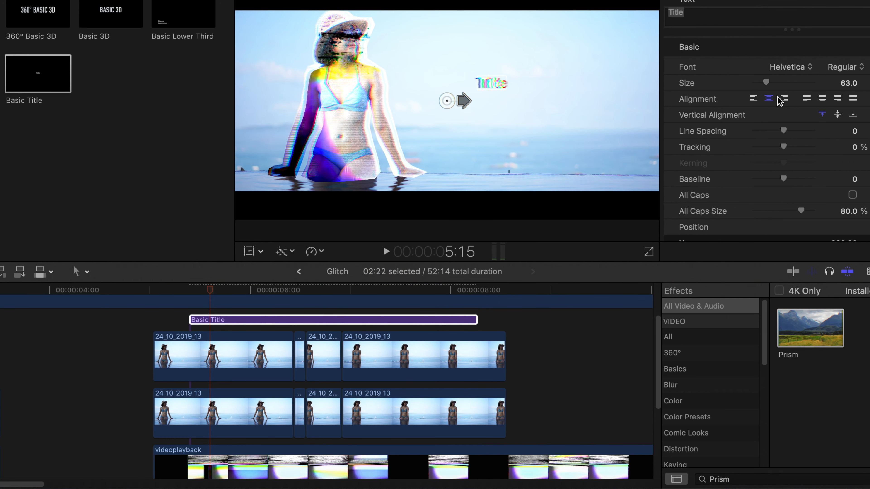
left_click_drag(766, 83, 813, 83)
key("super+a")
type("Poolside")
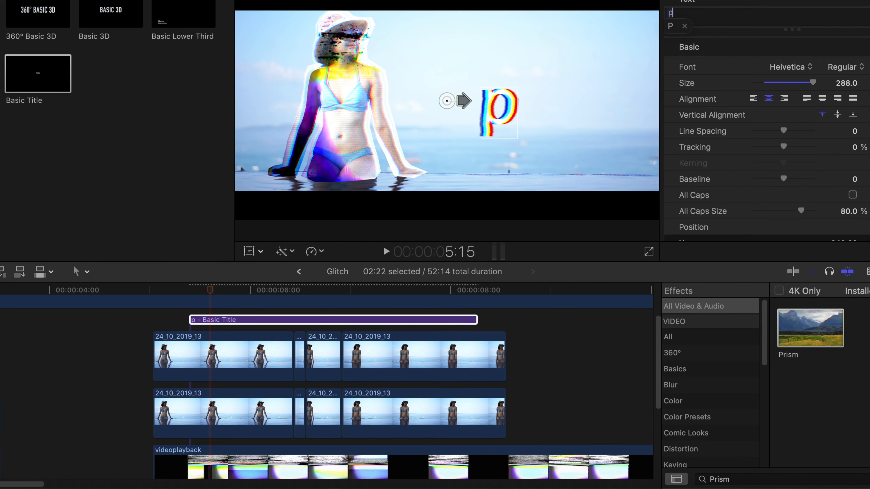
left_click_drag(812, 83, 803, 85)
left_click_drag(496, 105, 526, 92)
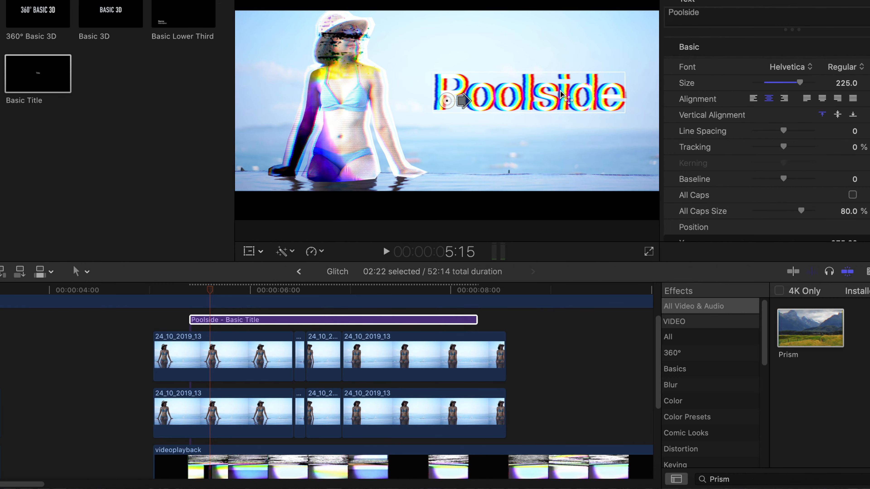
left_click(156, 291)
key("space")
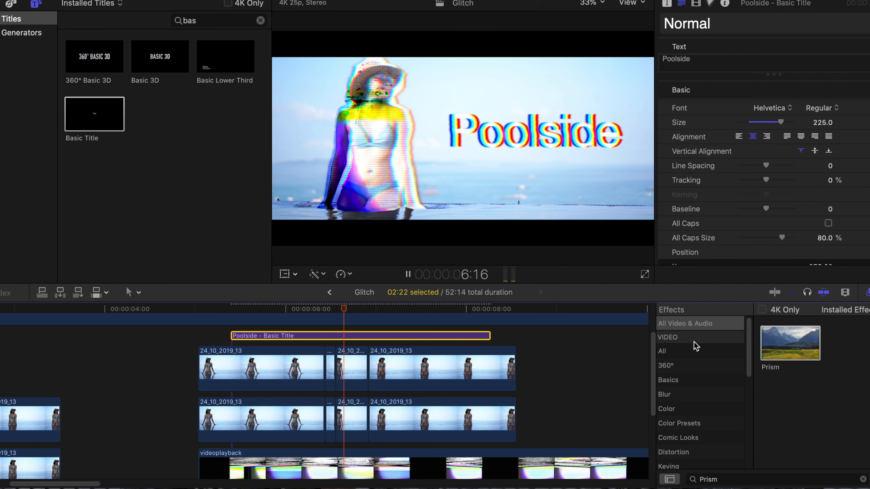